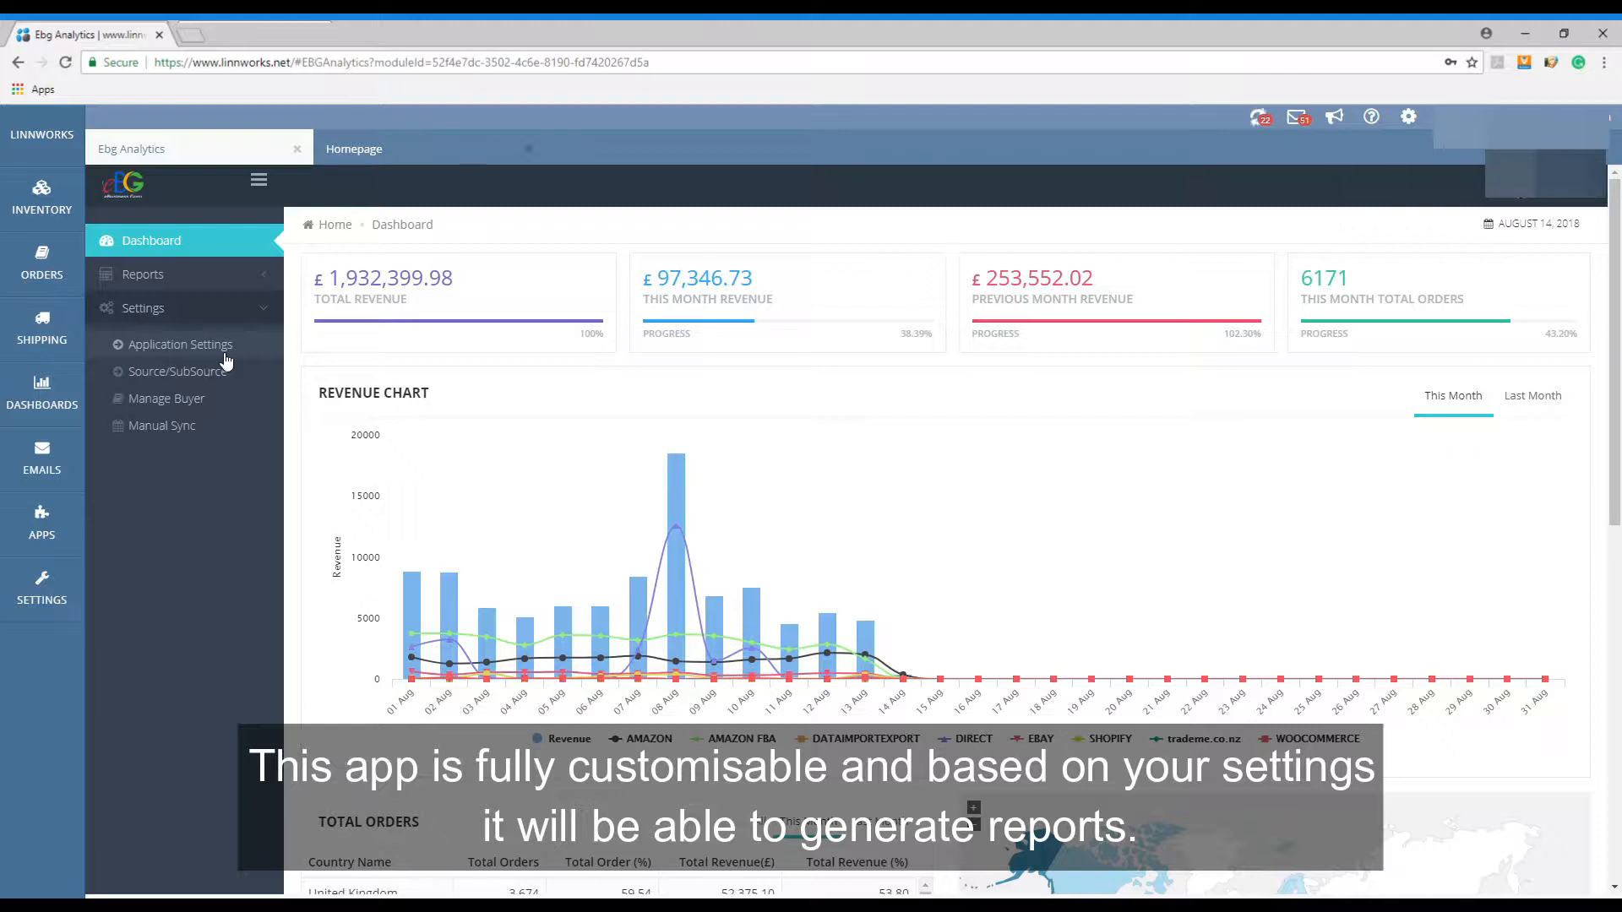
# - Review the Application Settings, and compare the source total placement with the Category Sales by Week report sorted by Week 31
pyautogui.click(226, 351)
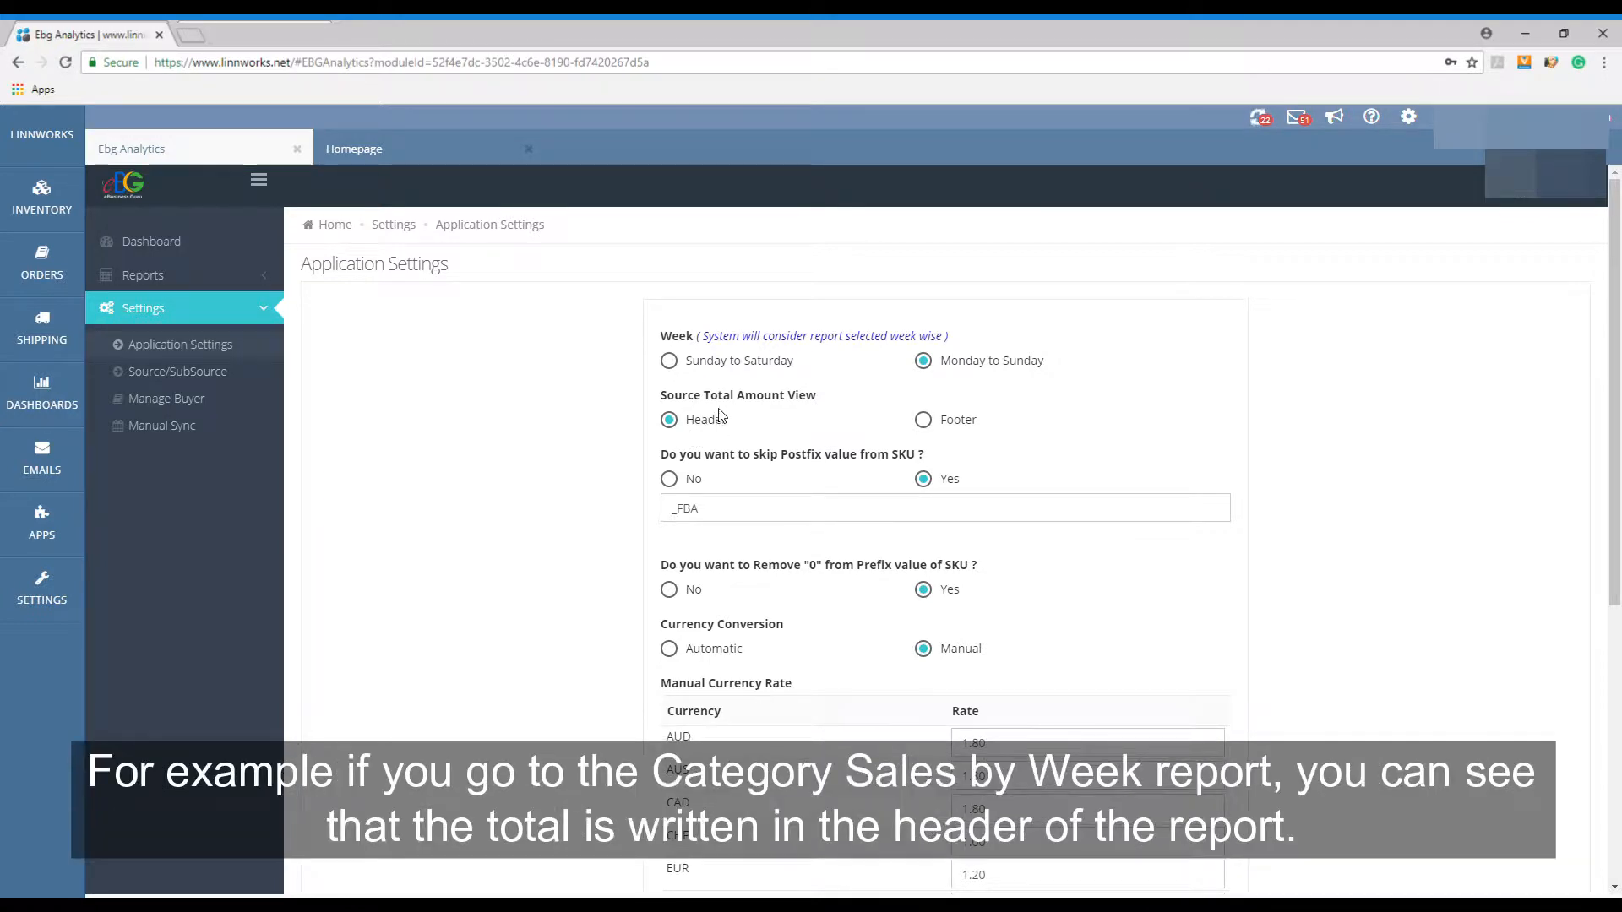
pyautogui.click(142, 275)
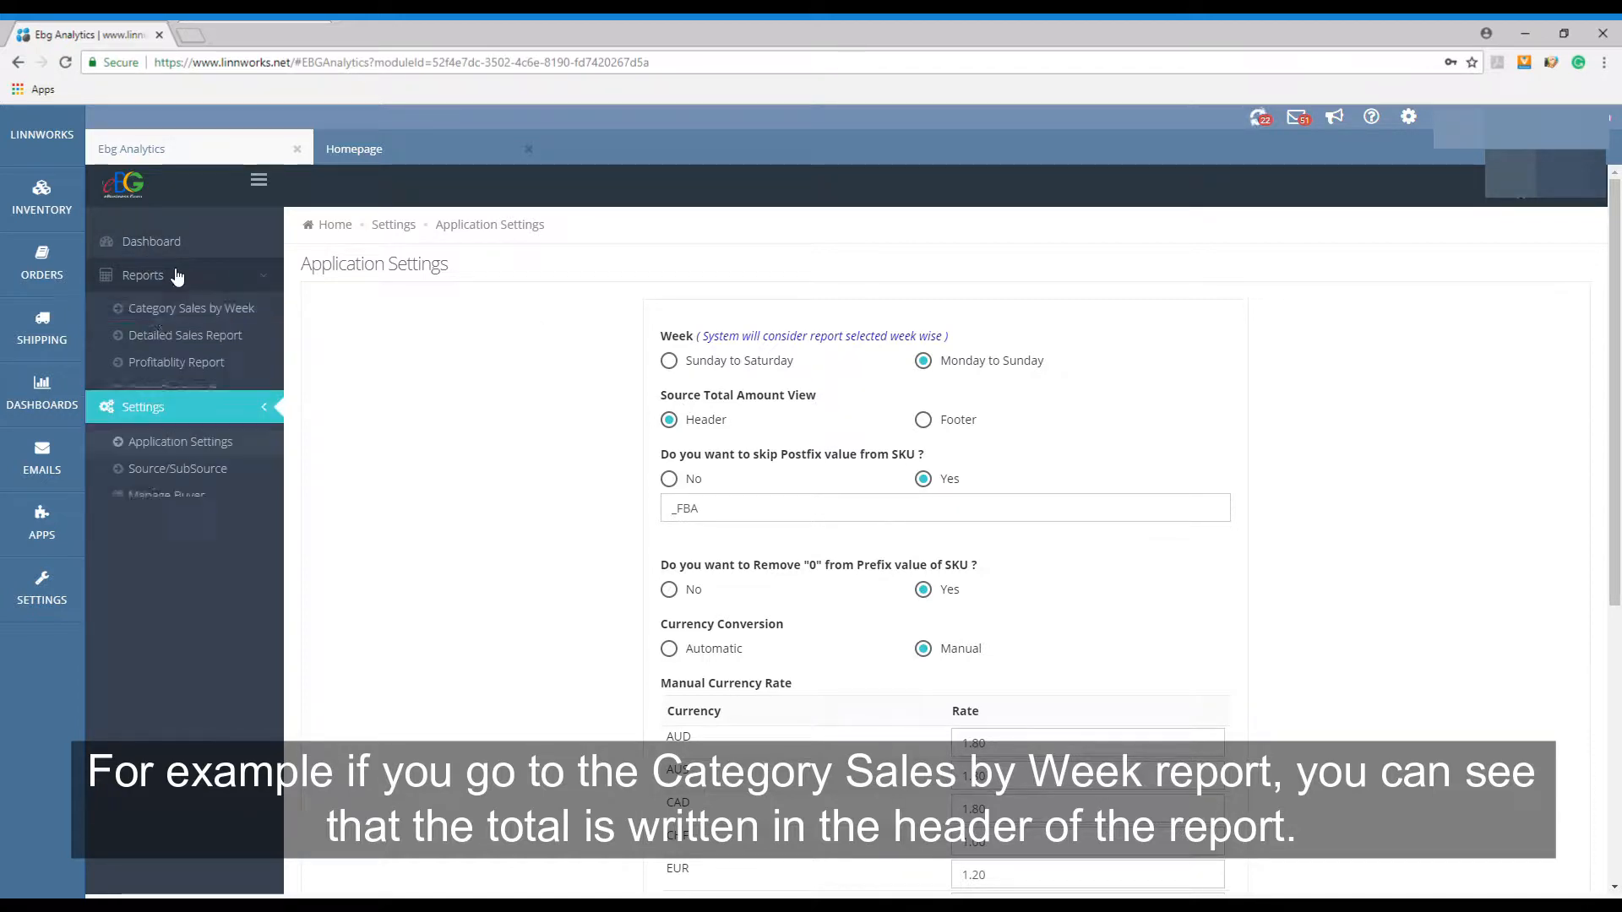
pyautogui.click(165, 310)
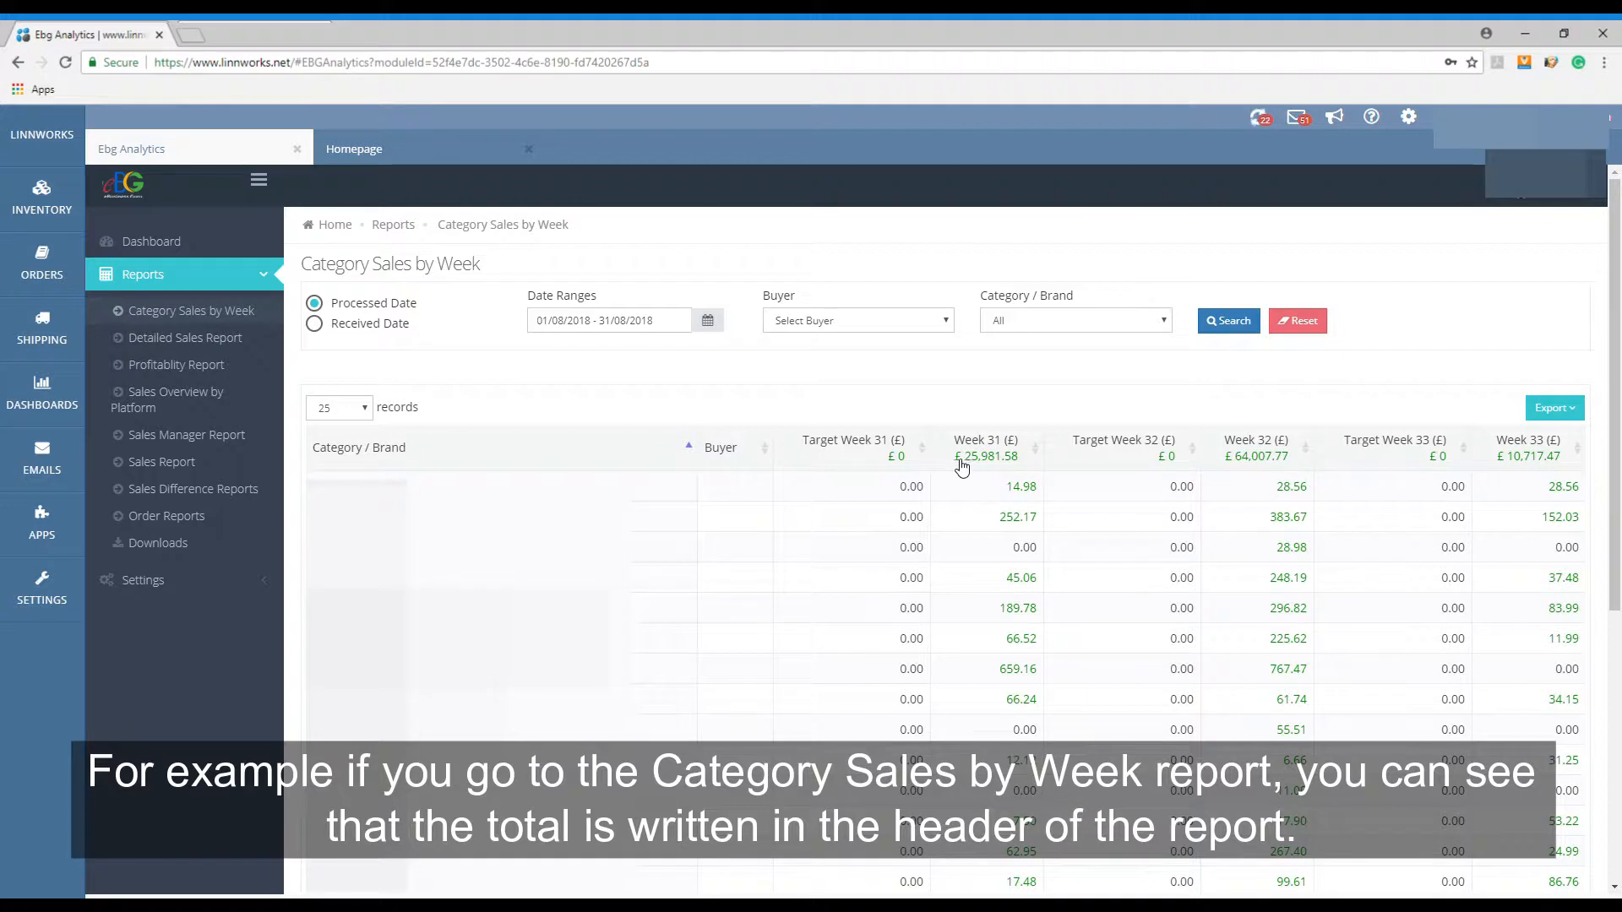
pyautogui.click(1022, 465)
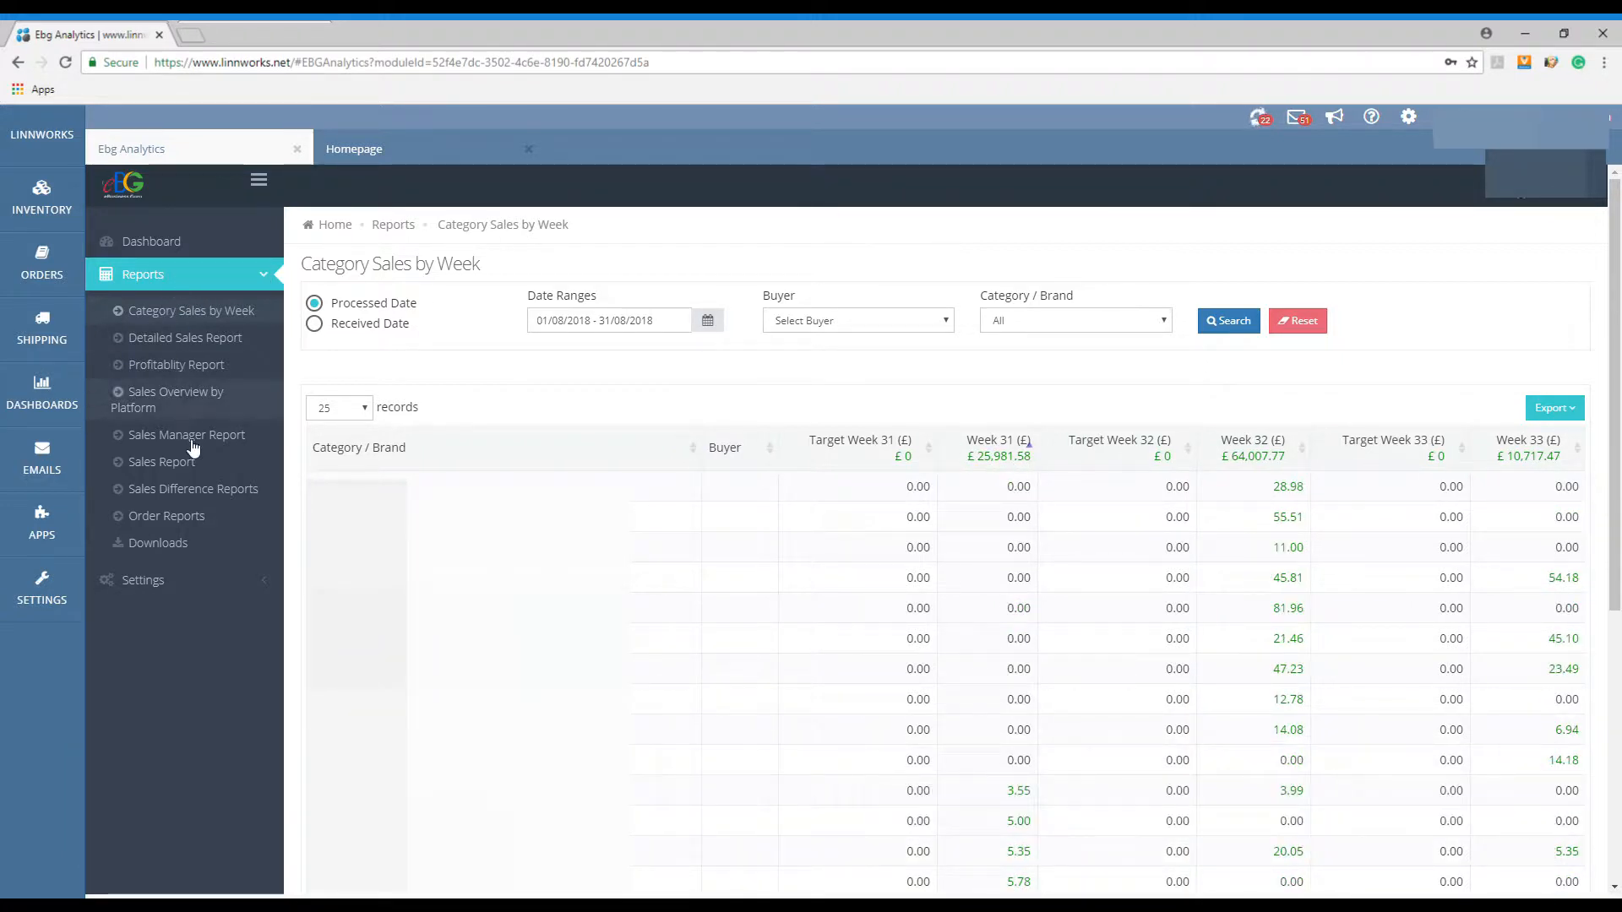
# - Return to the Application Settings and examine the option for skipping the postfix value from SKUs
pyautogui.click(207, 580)
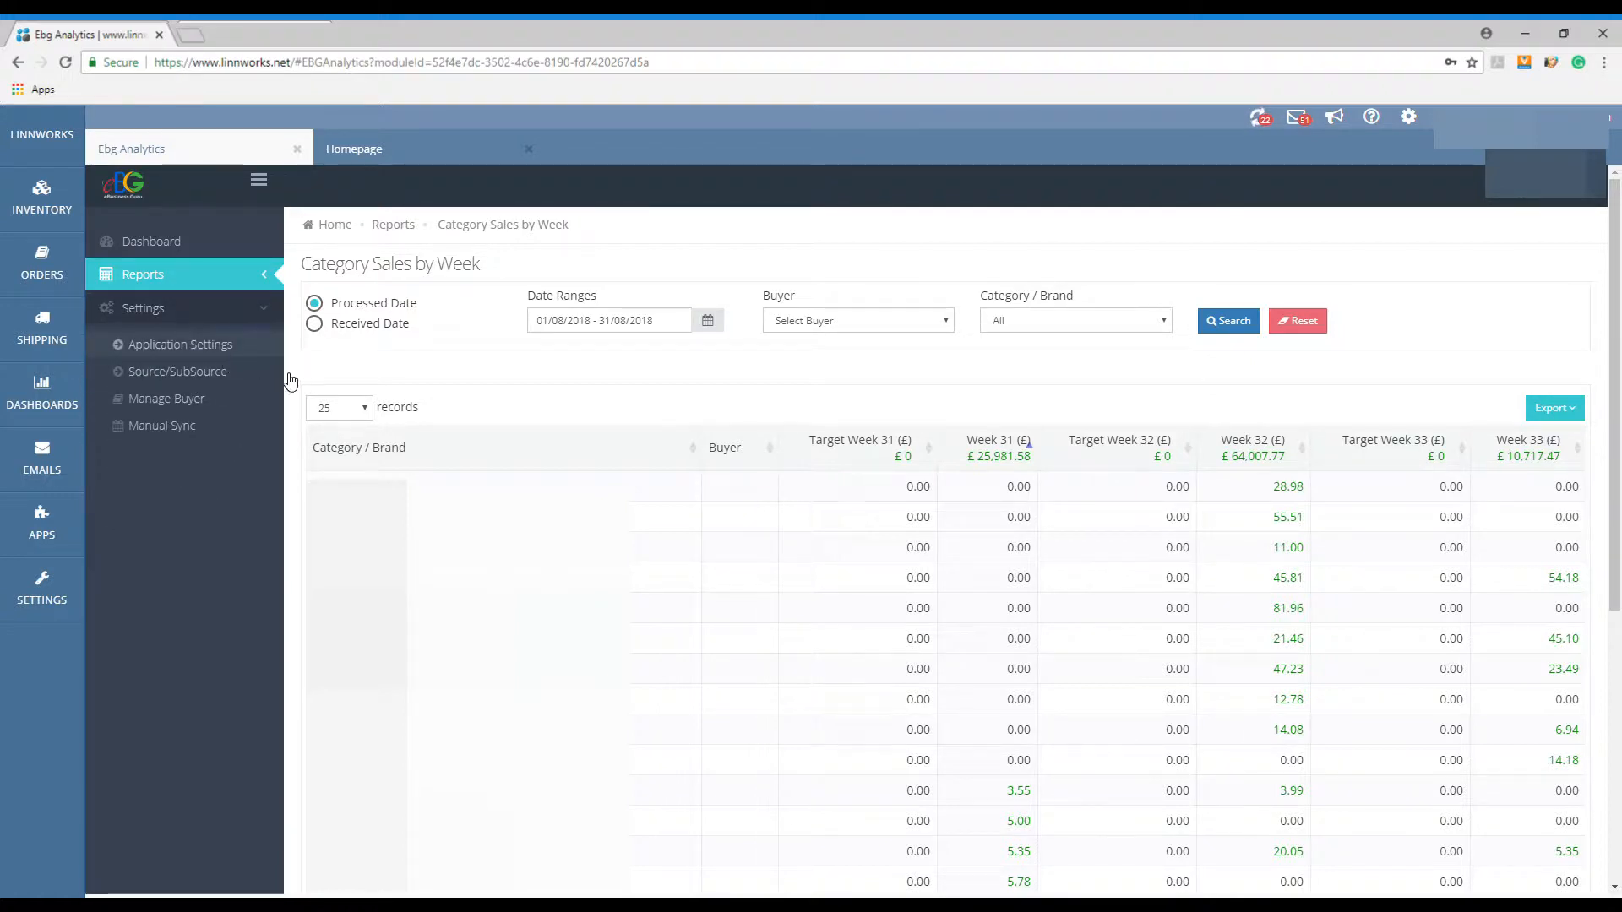
pyautogui.click(220, 346)
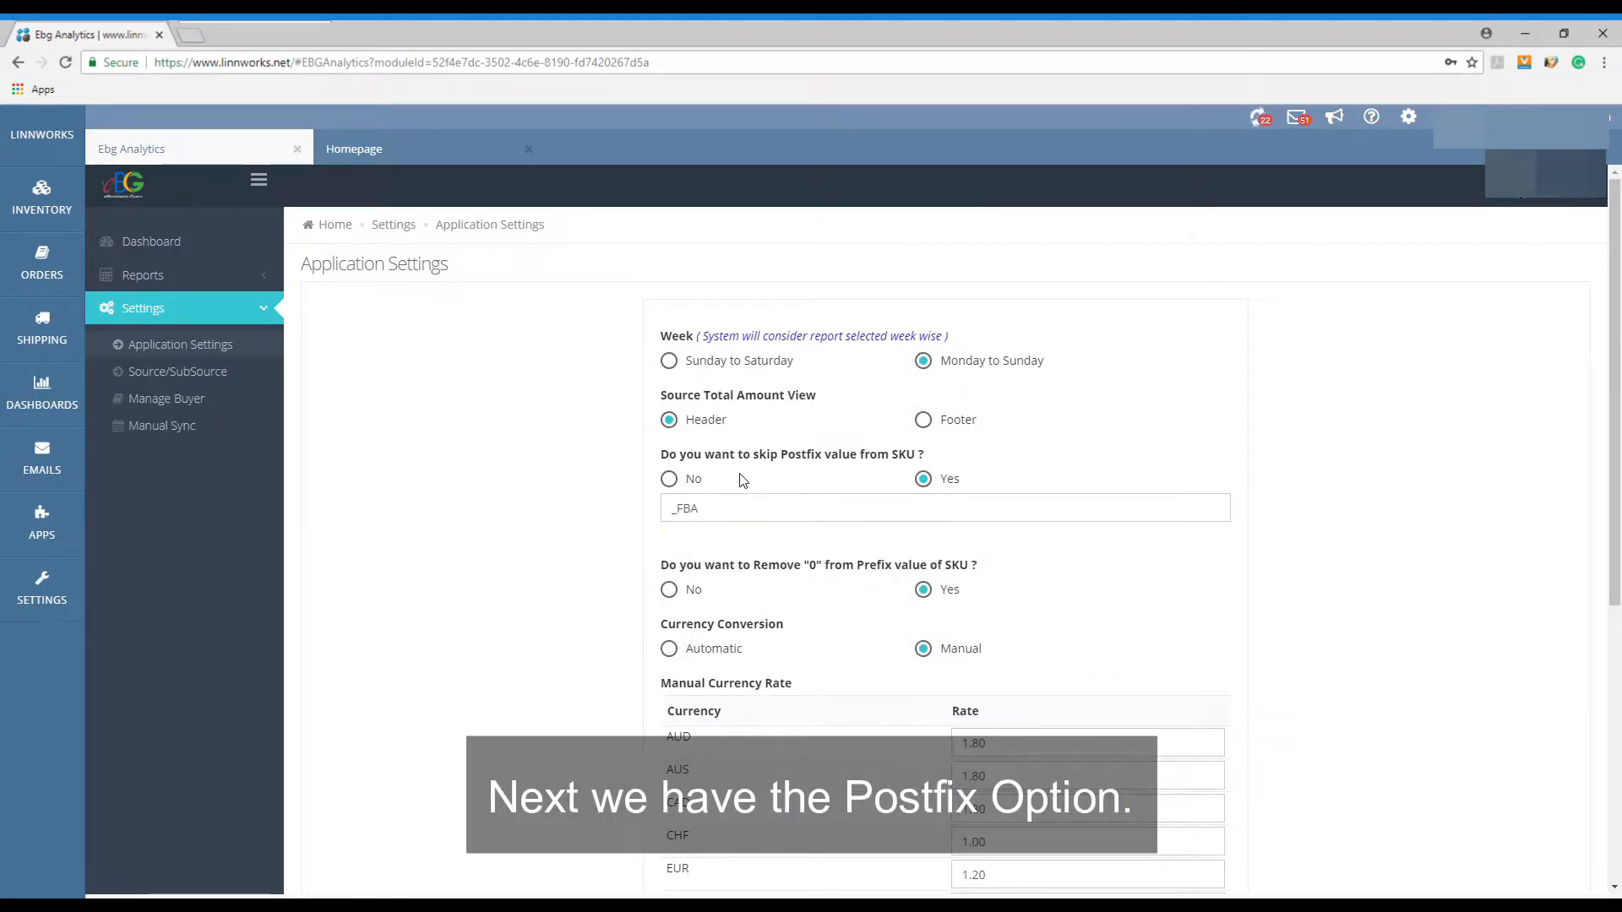
pyautogui.moveTo(763, 459); pyautogui.dragTo(883, 471)
pyautogui.click(883, 472)
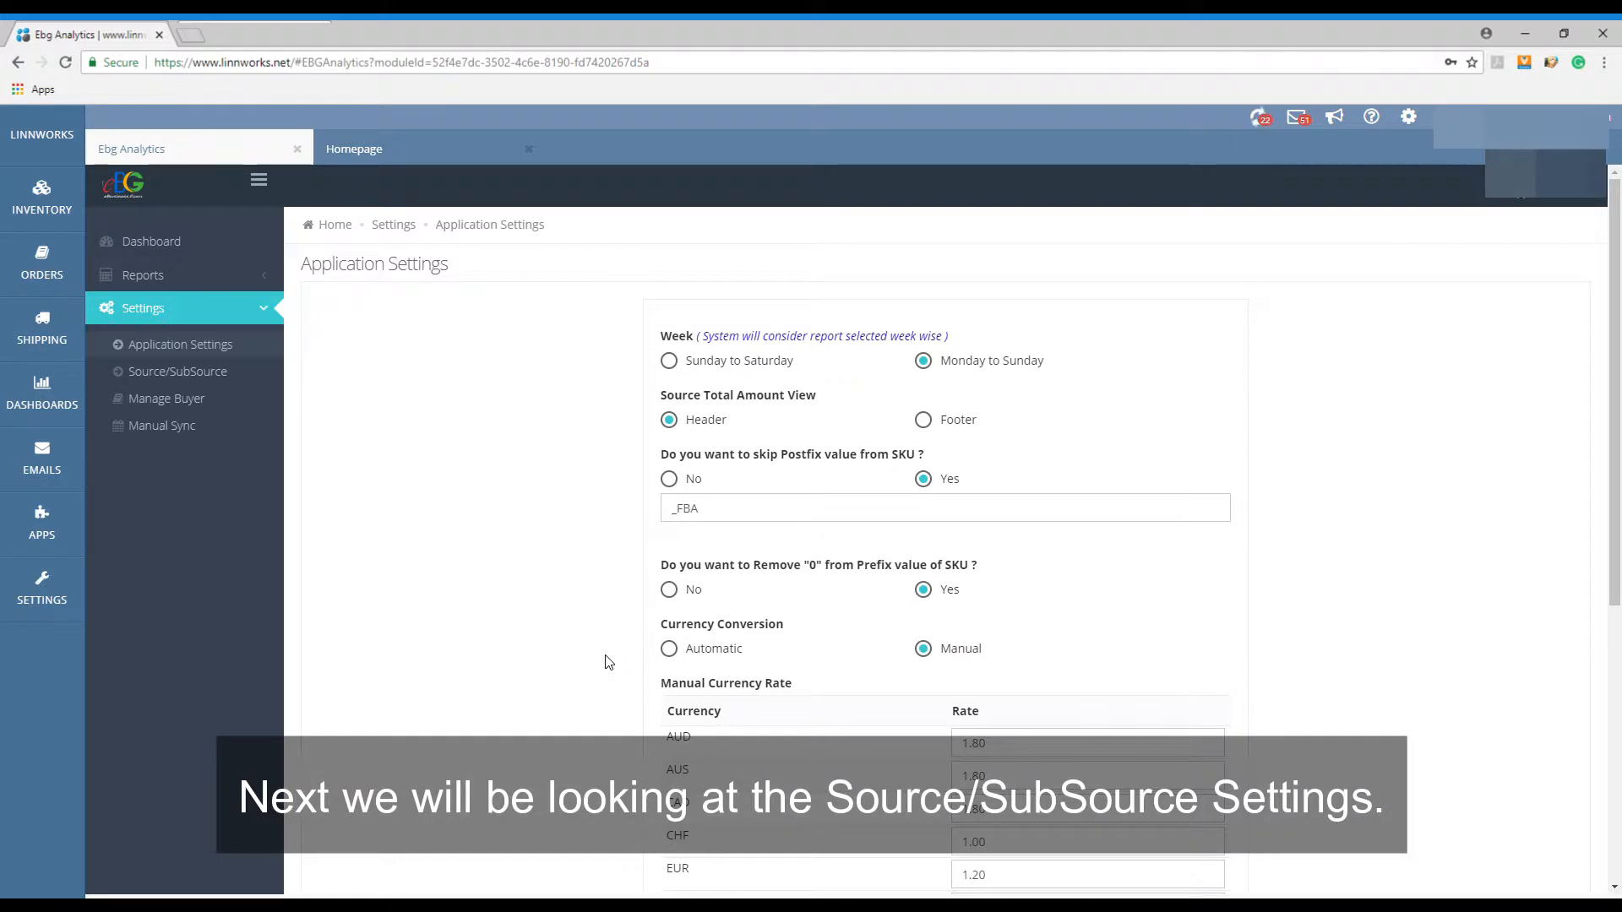
# - Try adding and removing an unticked Amazon store in the Source/SubSource settings, and cancel without submitting
pyautogui.click(250, 377)
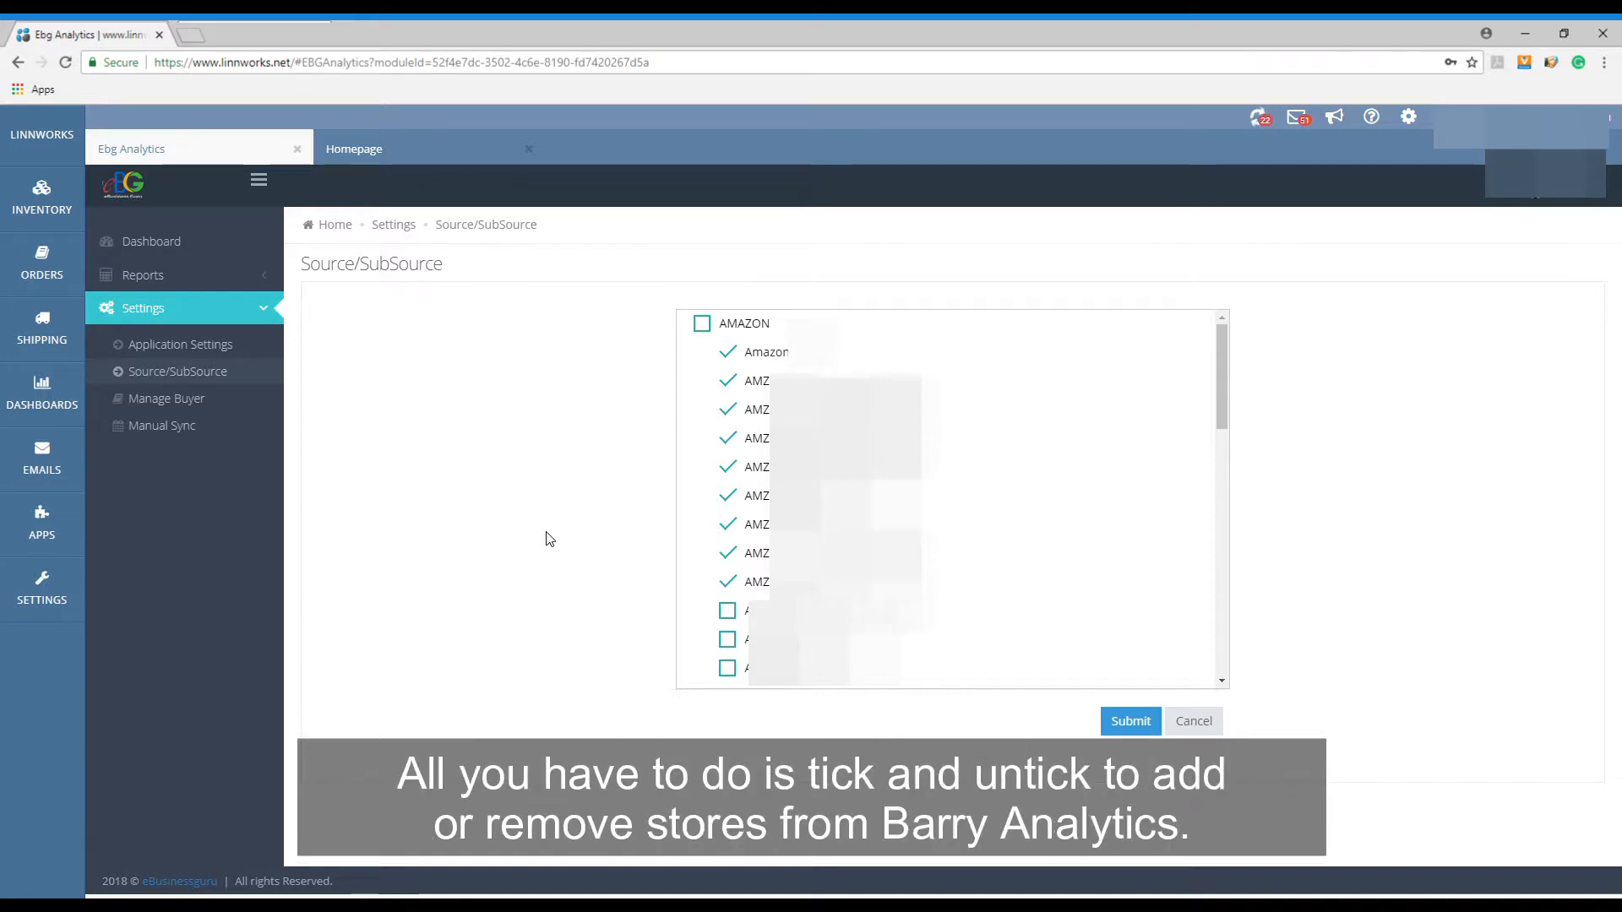
pyautogui.click(732, 615)
pyautogui.click(732, 615)
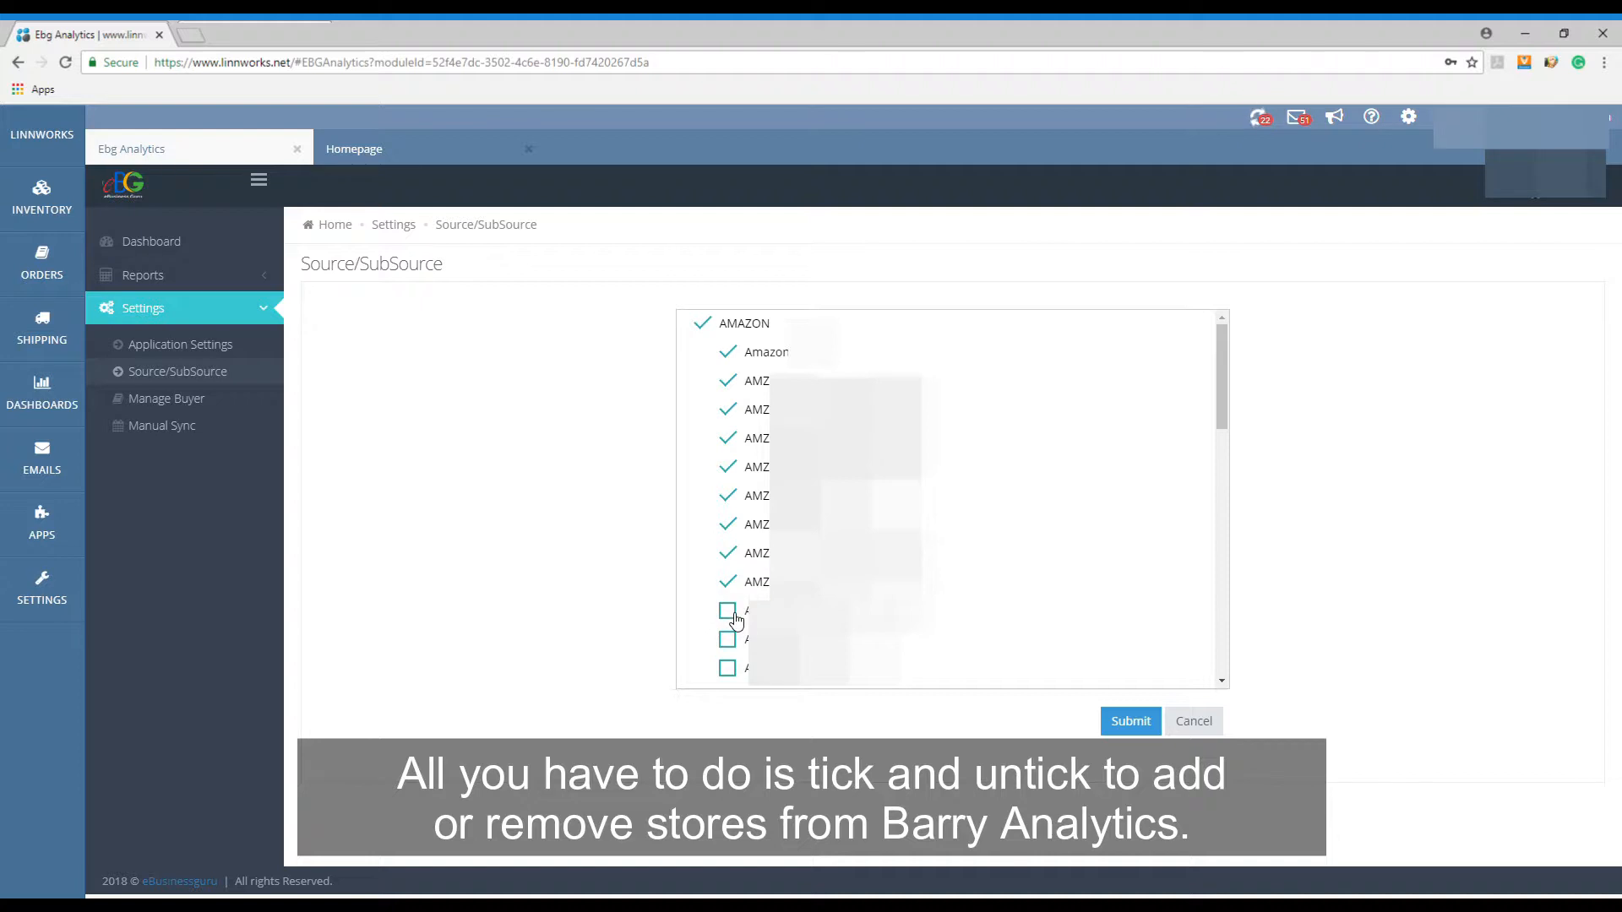
pyautogui.click(732, 615)
pyautogui.click(732, 615)
pyautogui.click(1217, 732)
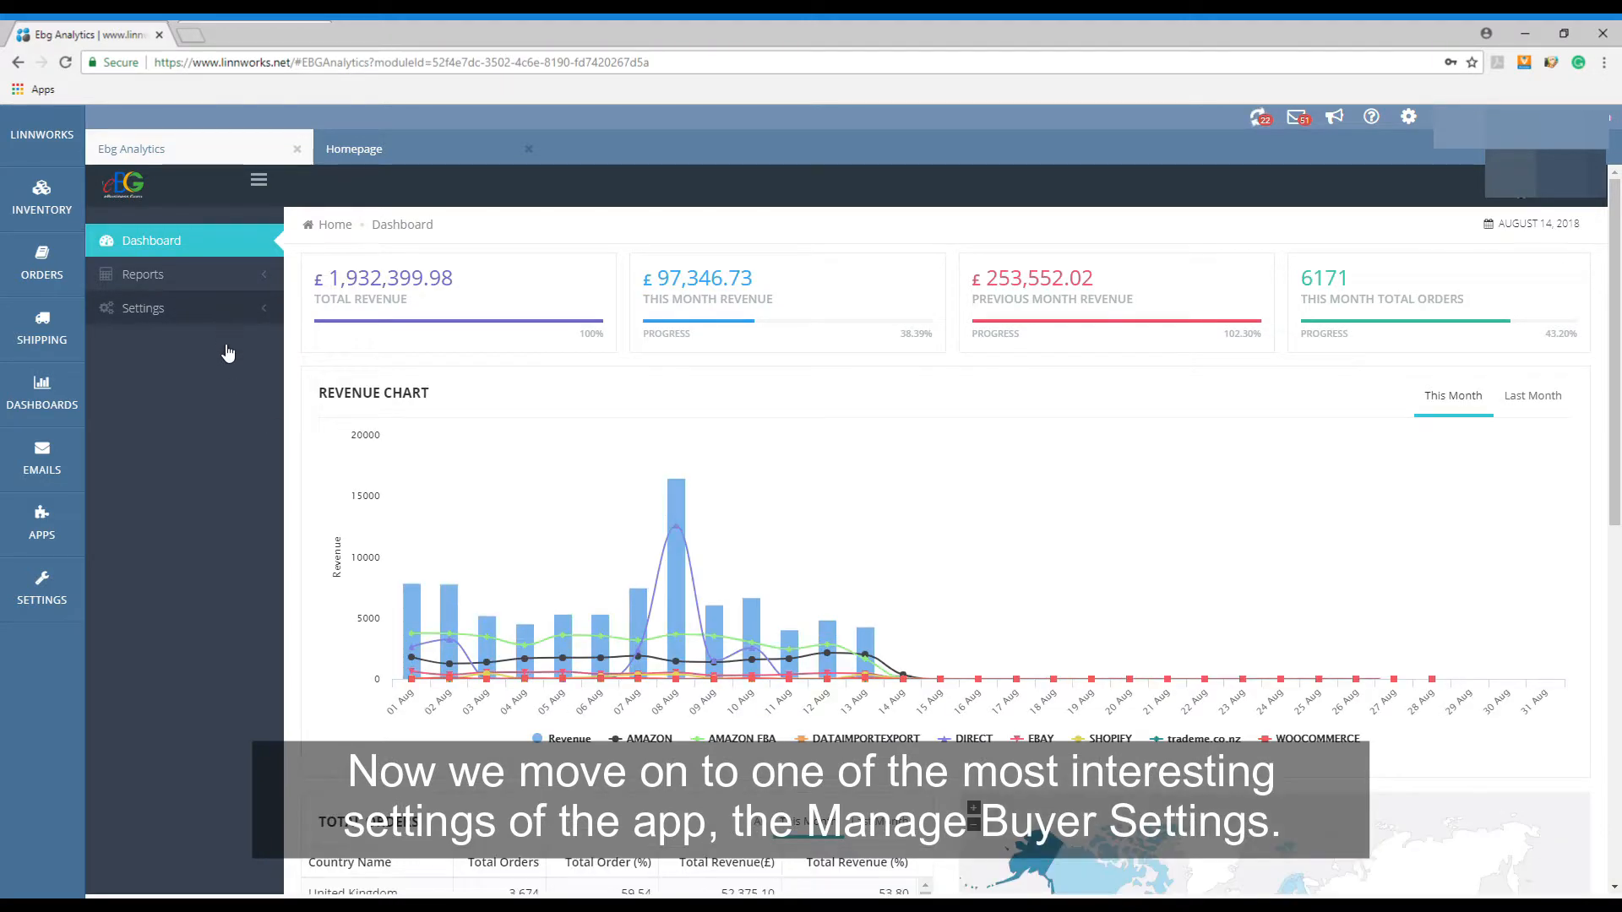
# - Start a new buyer under Manage Buyer and try assigning several individual categories or brands to it
pyautogui.click(212, 400)
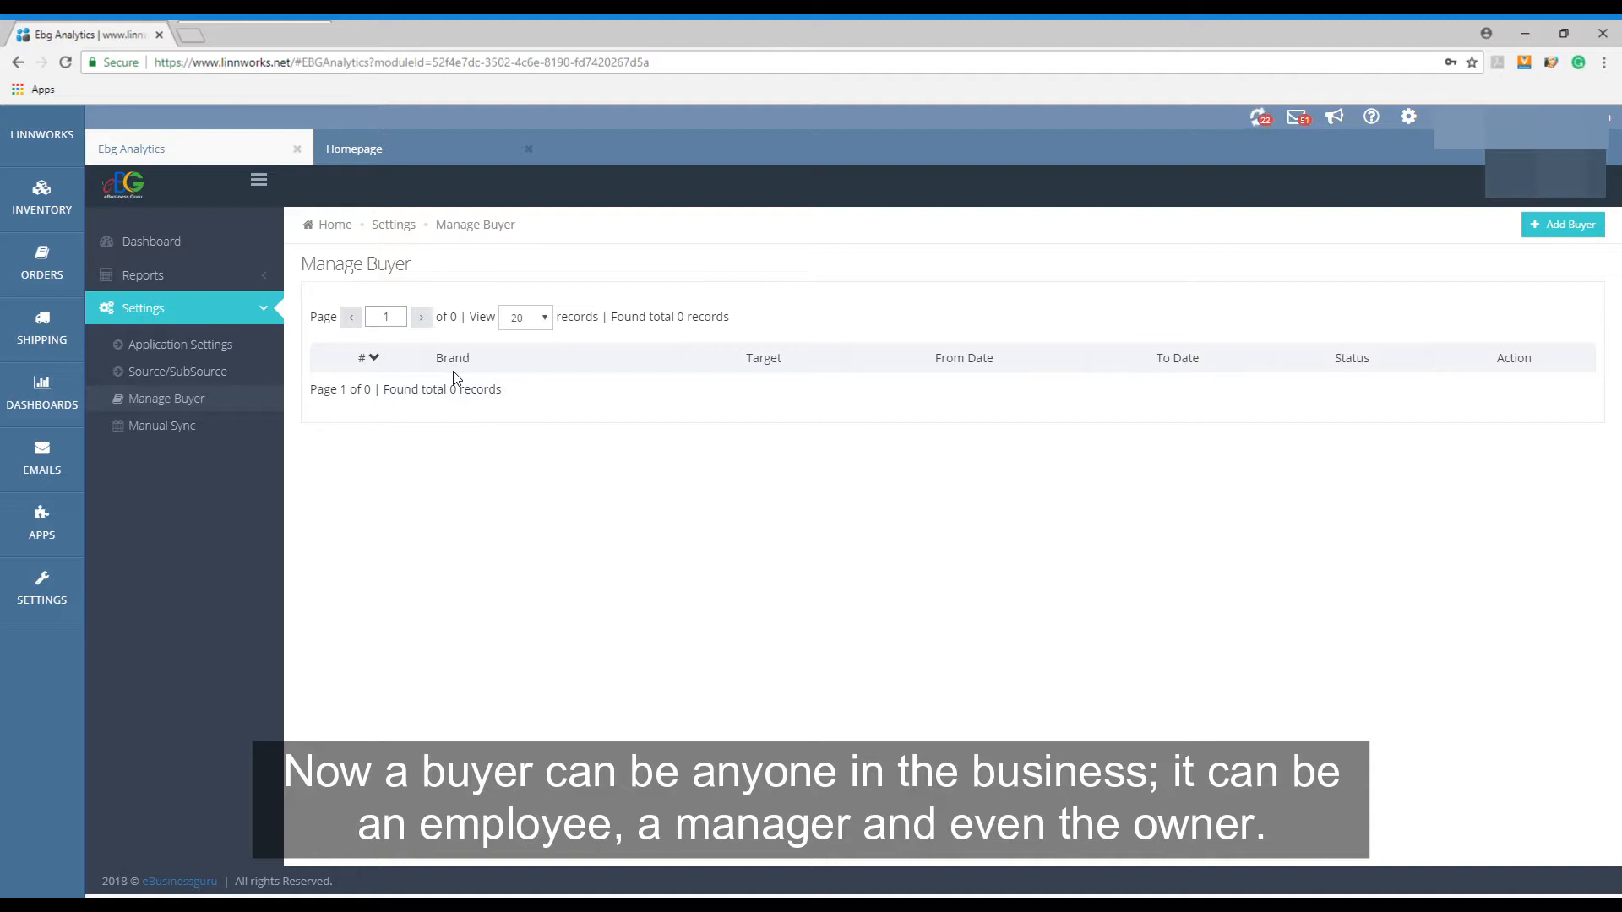
pyautogui.click(1562, 227)
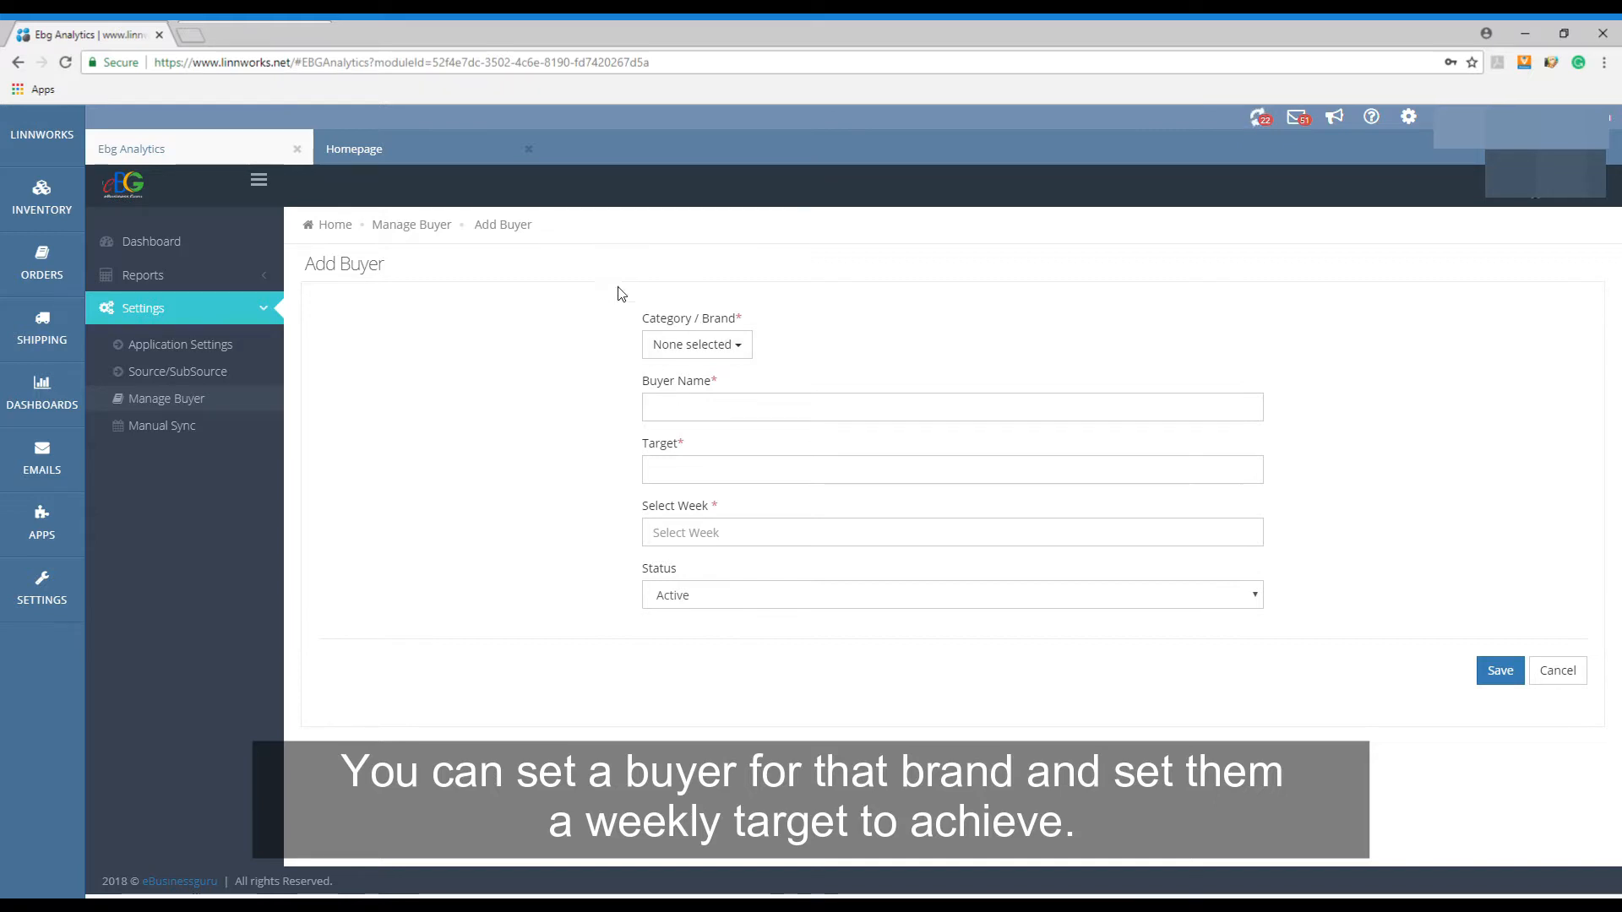
pyautogui.click(713, 346)
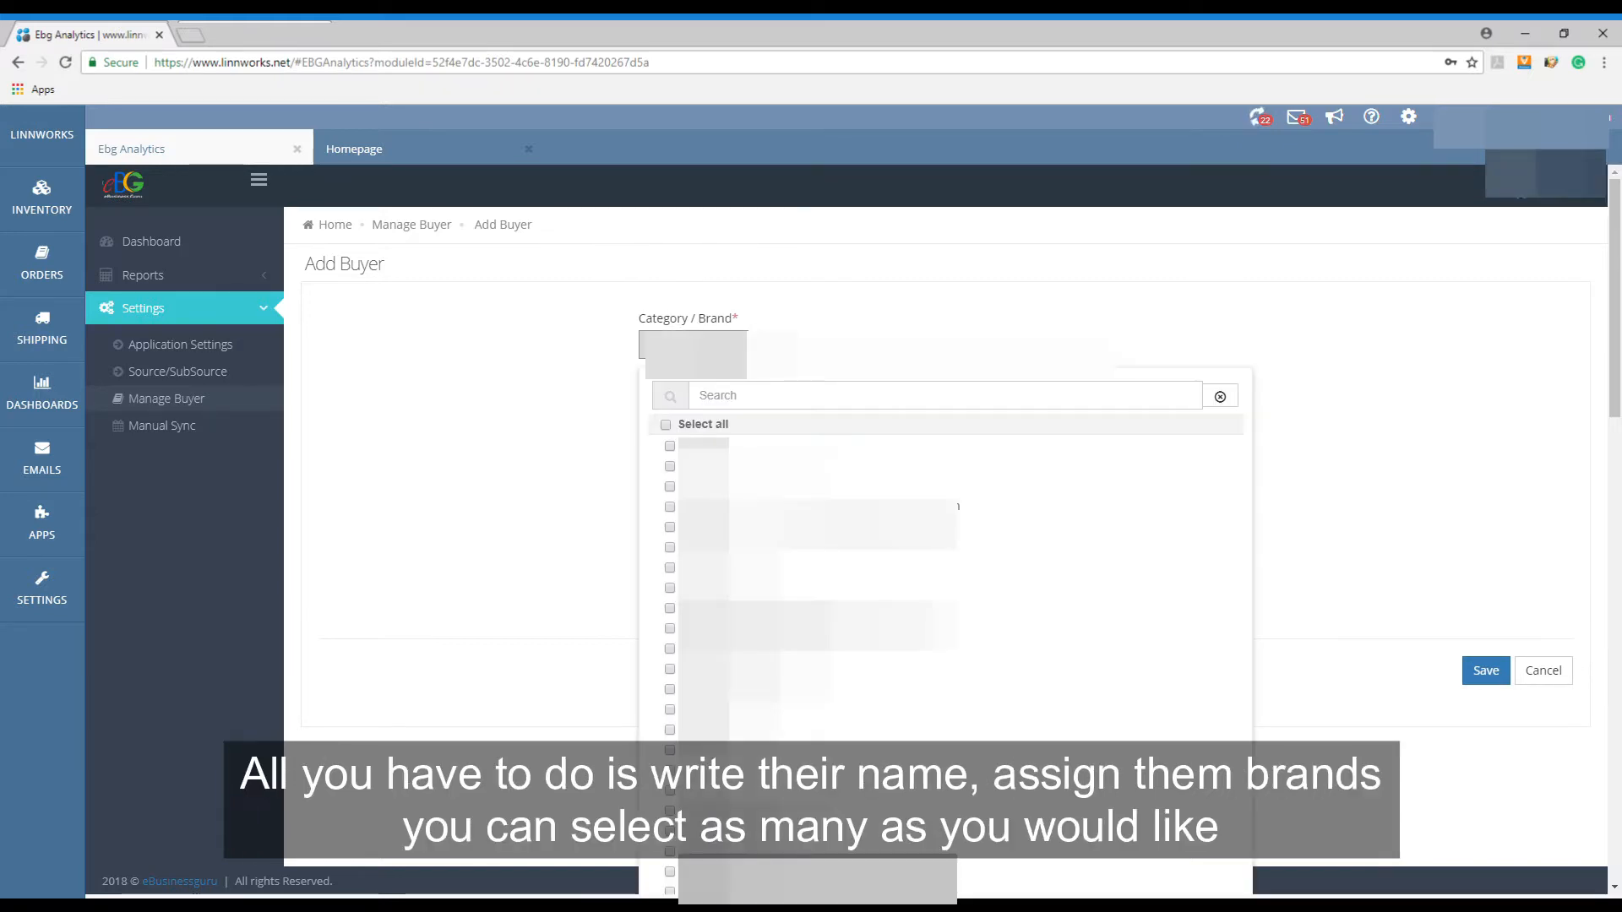
pyautogui.click(671, 447)
pyautogui.click(671, 449)
pyautogui.click(671, 488)
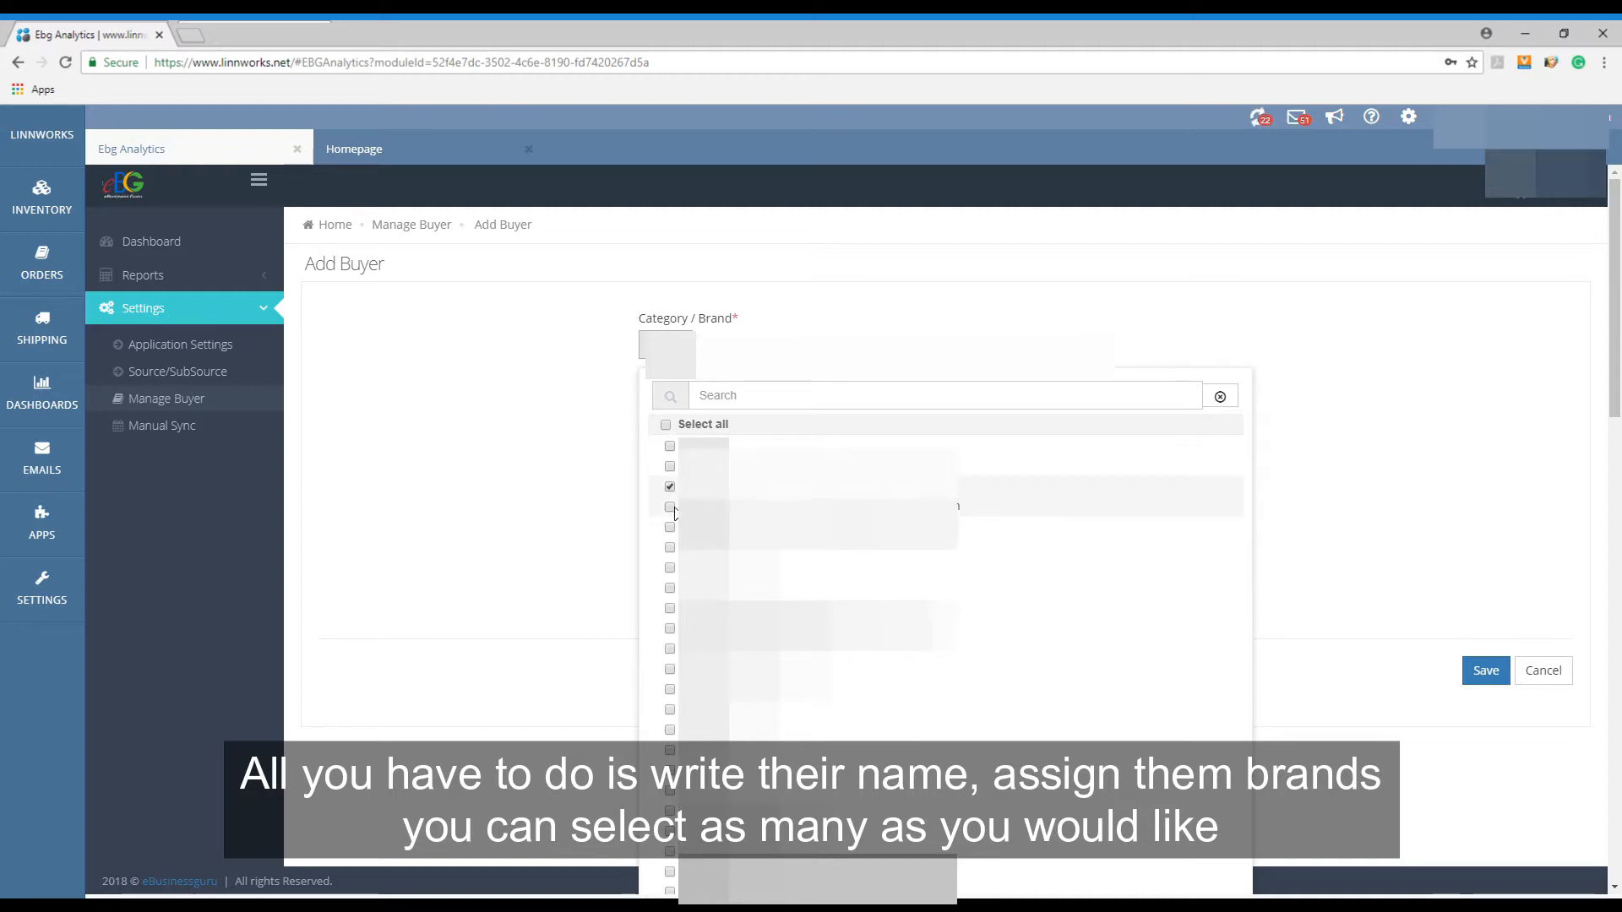
pyautogui.click(671, 509)
pyautogui.click(670, 730)
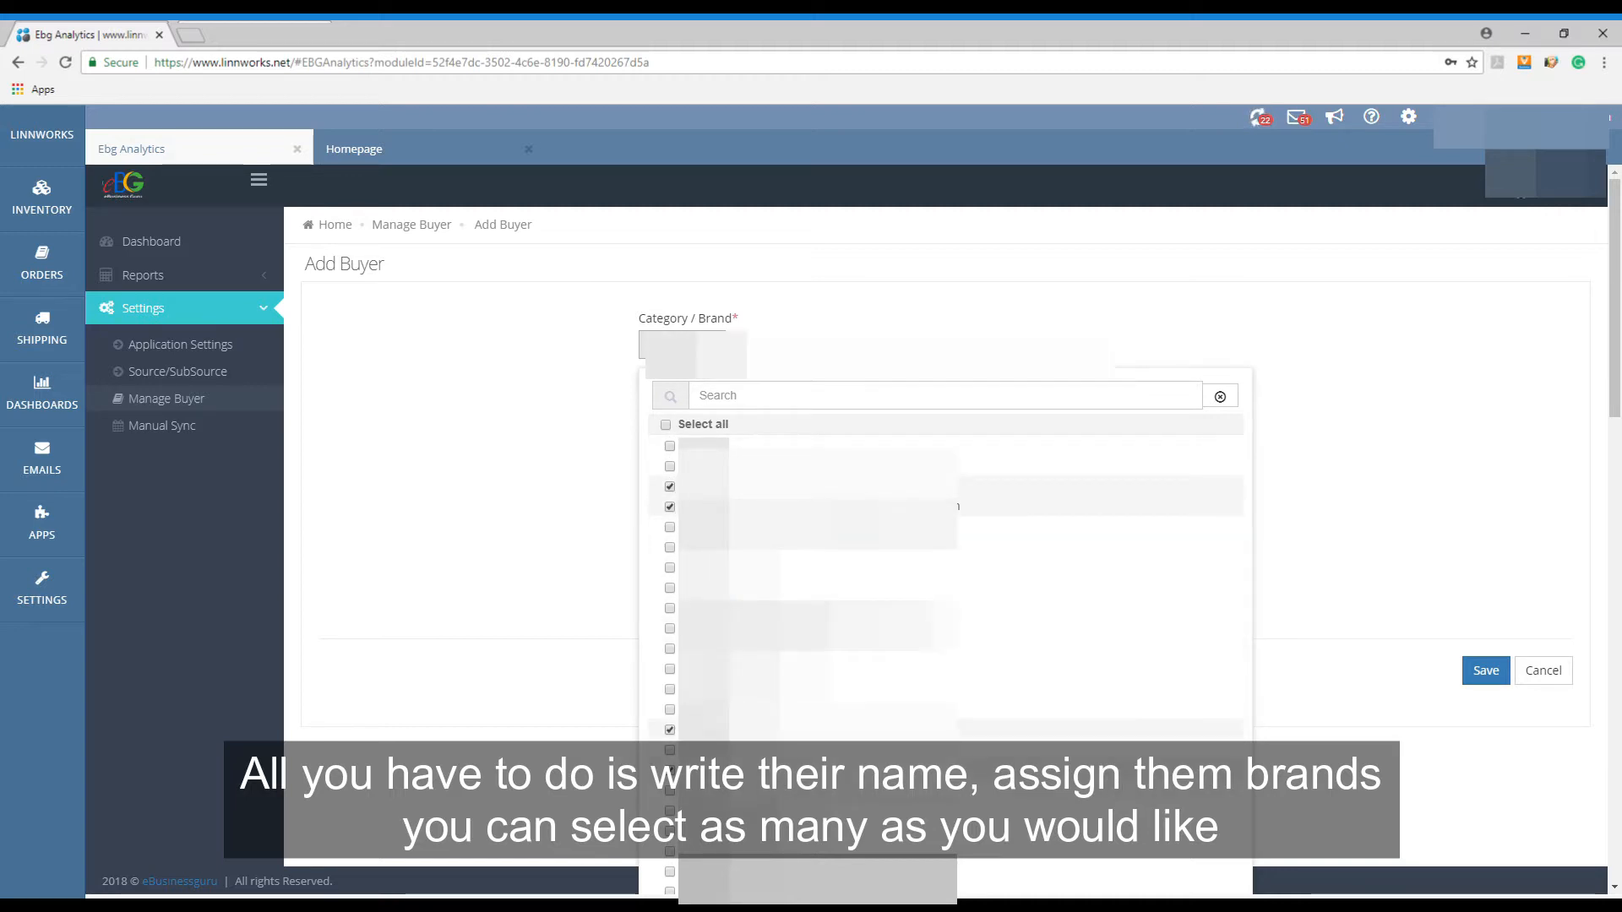
pyautogui.click(670, 669)
pyautogui.click(670, 609)
# - Try selecting all categories and brands for the buyer, clear the selection, and cancel the Add Buyer form
pyautogui.click(665, 425)
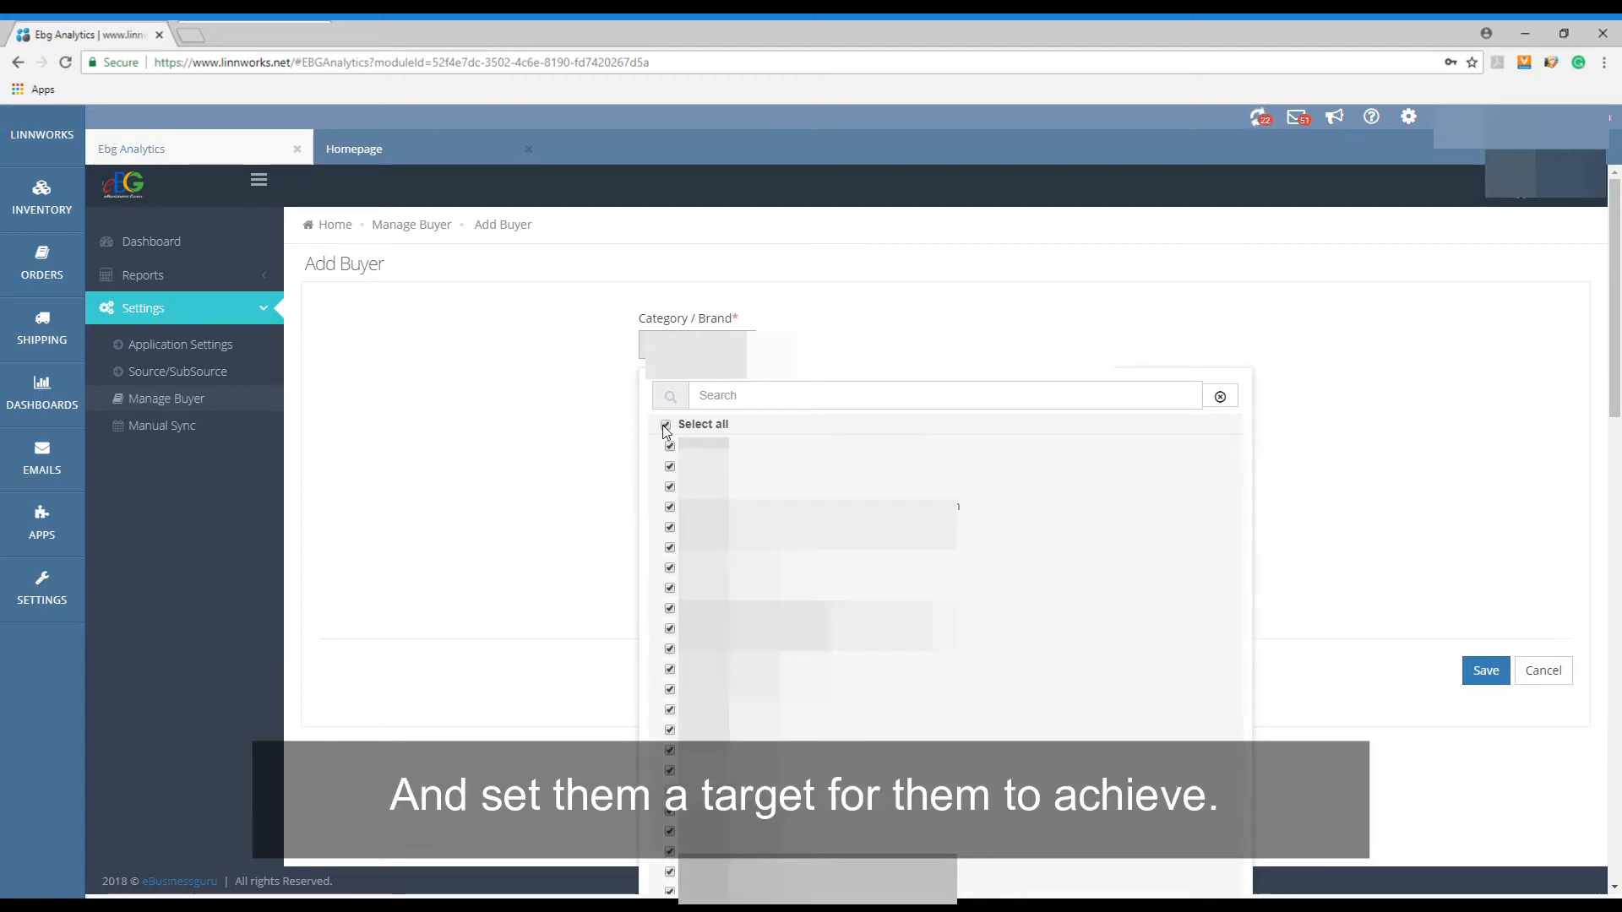
pyautogui.click(665, 425)
pyautogui.click(743, 376)
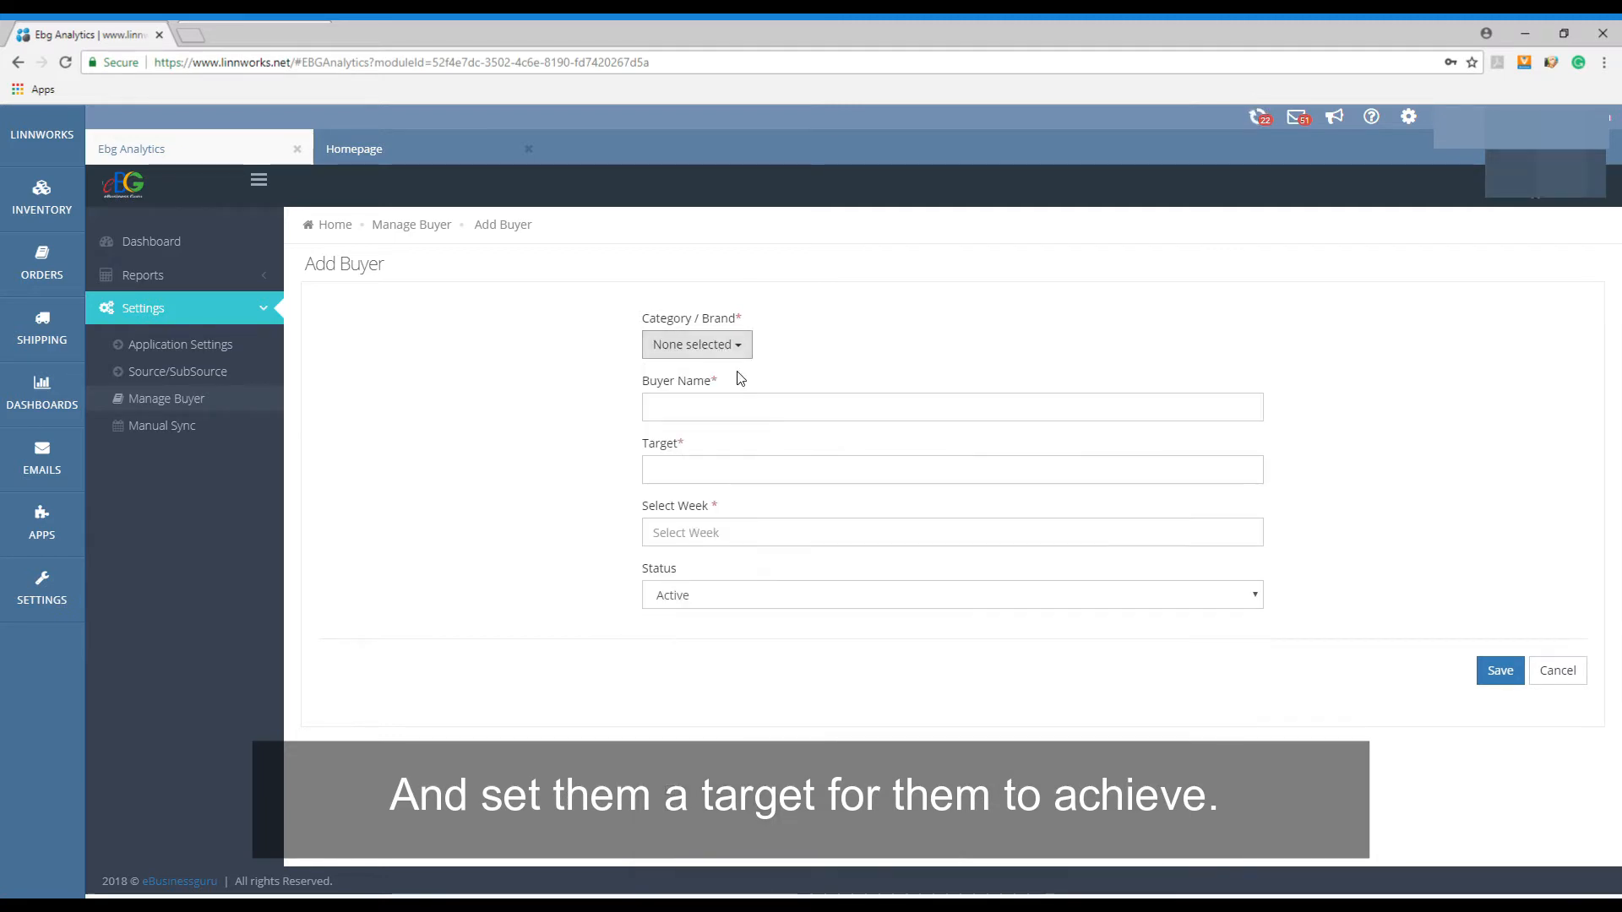
pyautogui.click(759, 414)
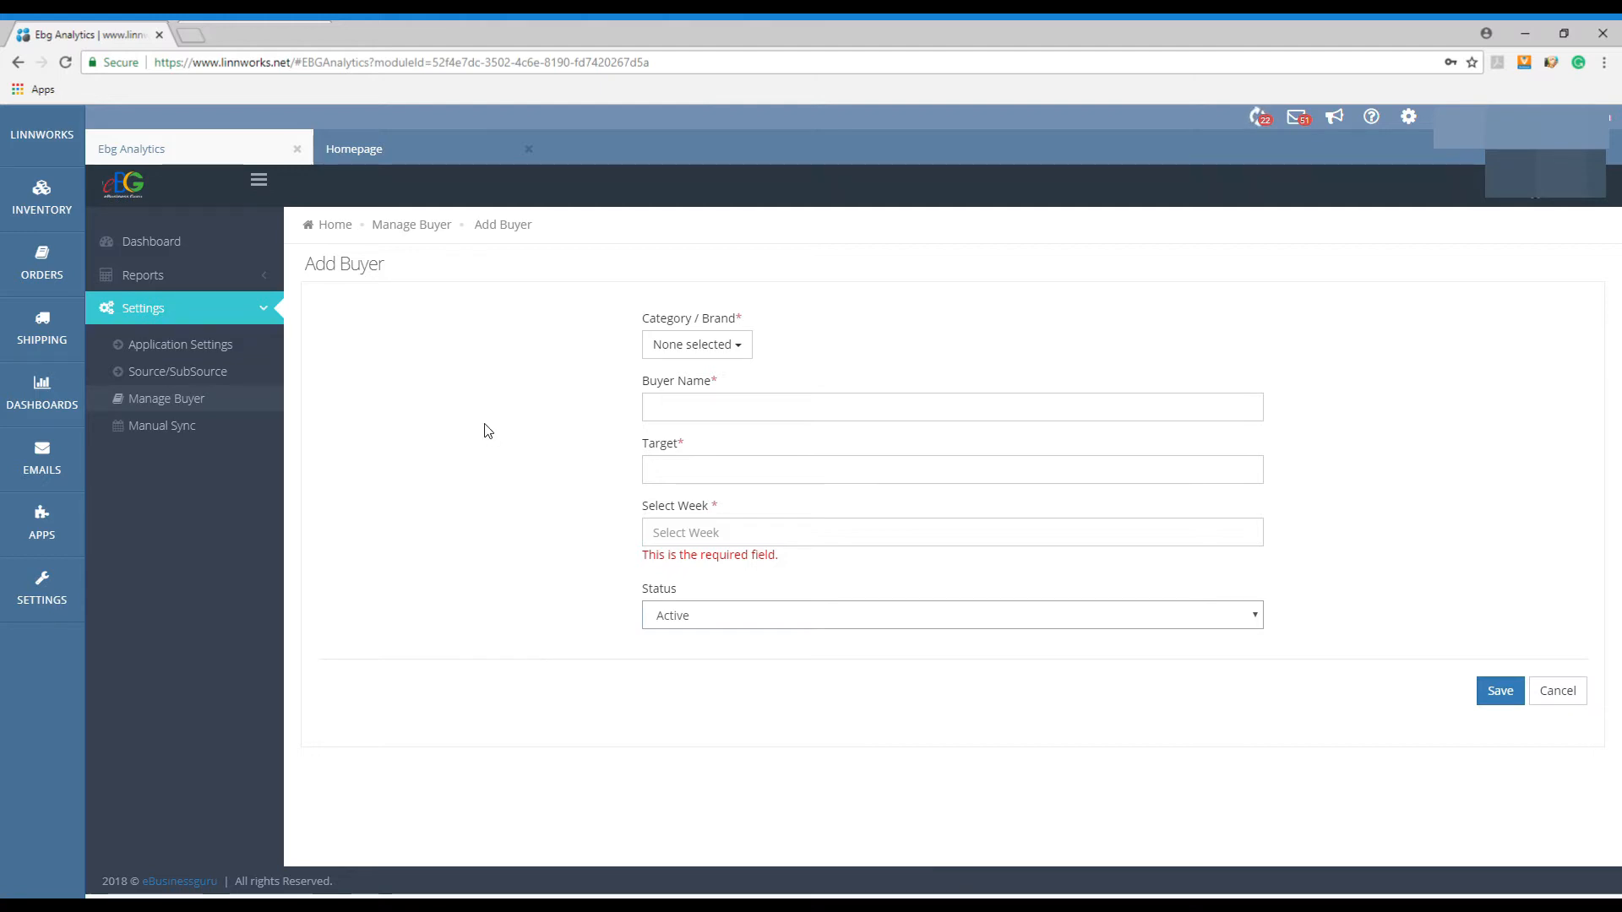
pyautogui.click(1566, 691)
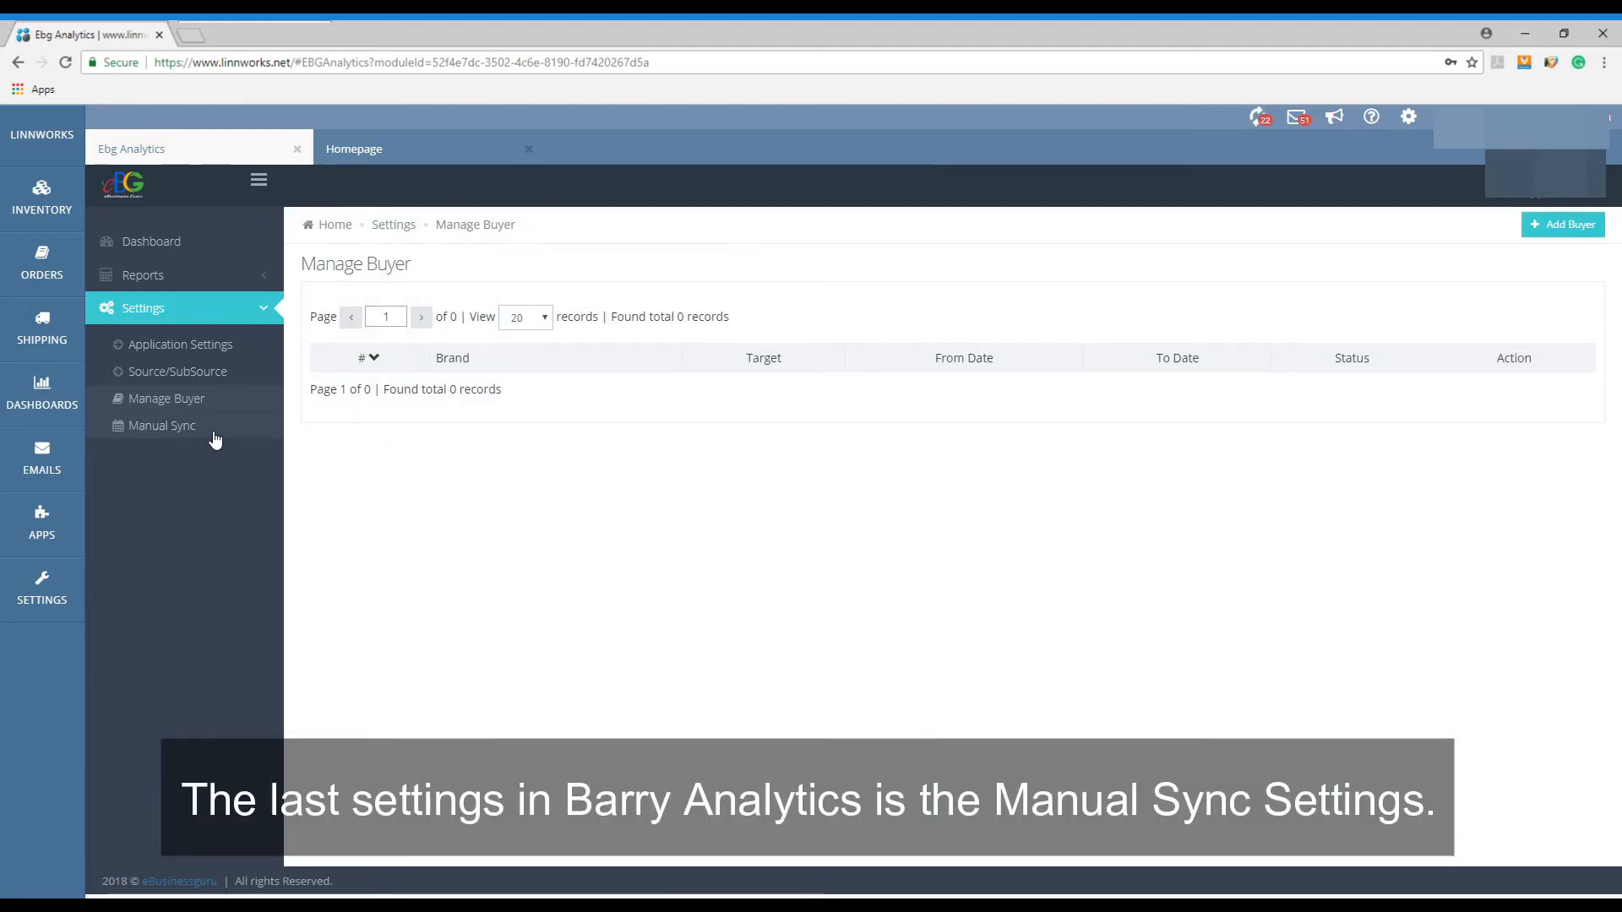
# - Set the Manual Sync date range to 01/07/2018 - 31/07/2018 and return to the dashboard
pyautogui.click(213, 428)
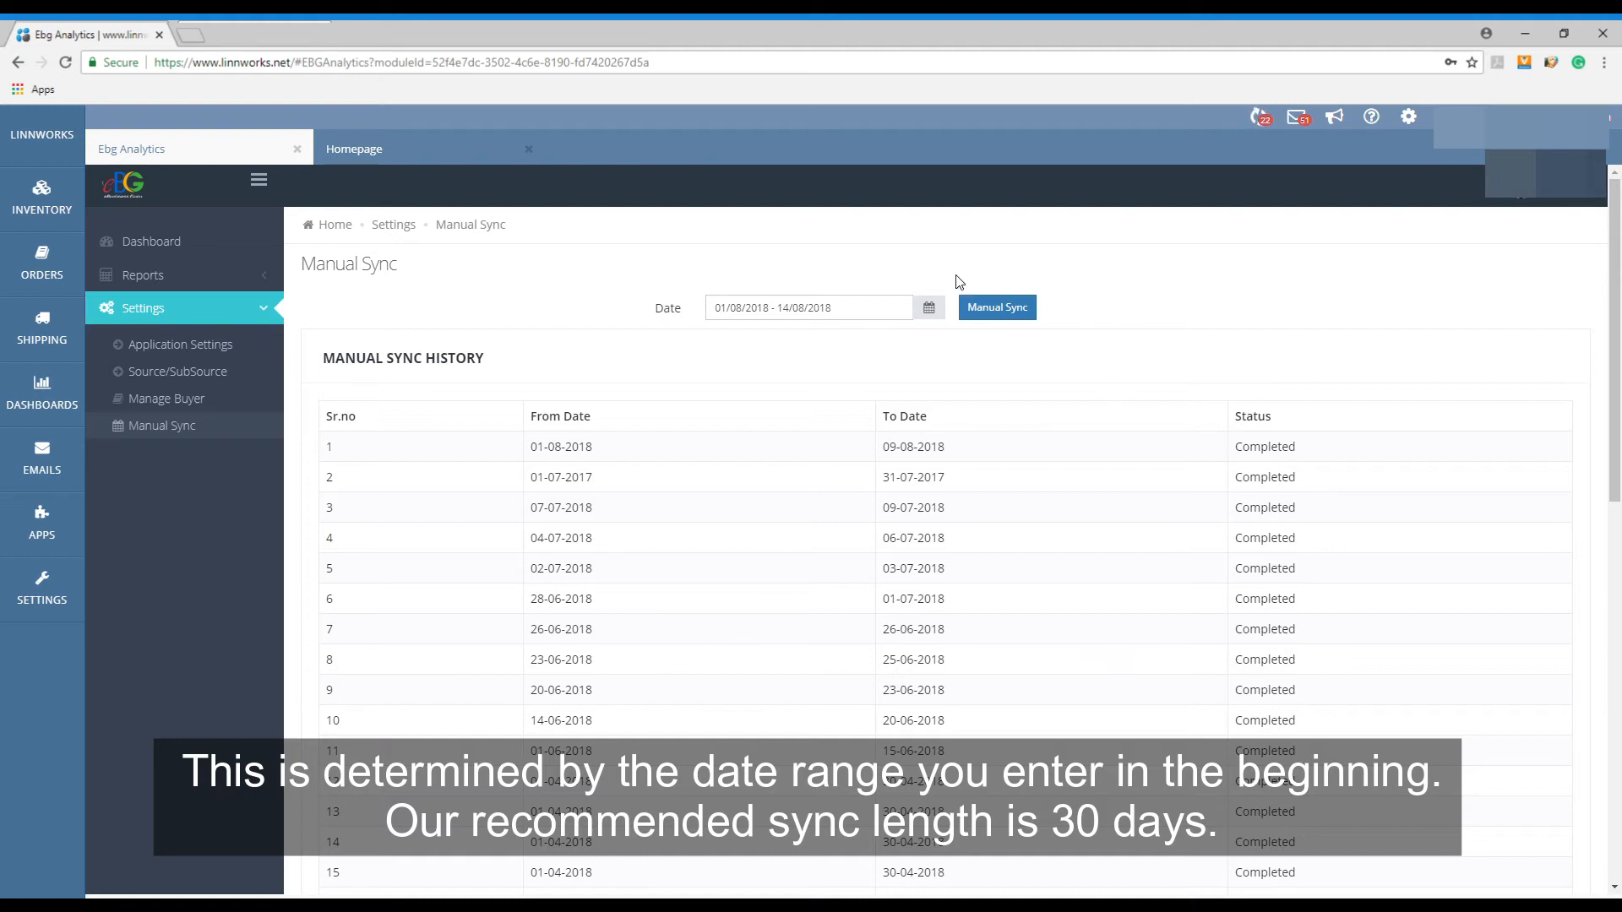
pyautogui.click(930, 307)
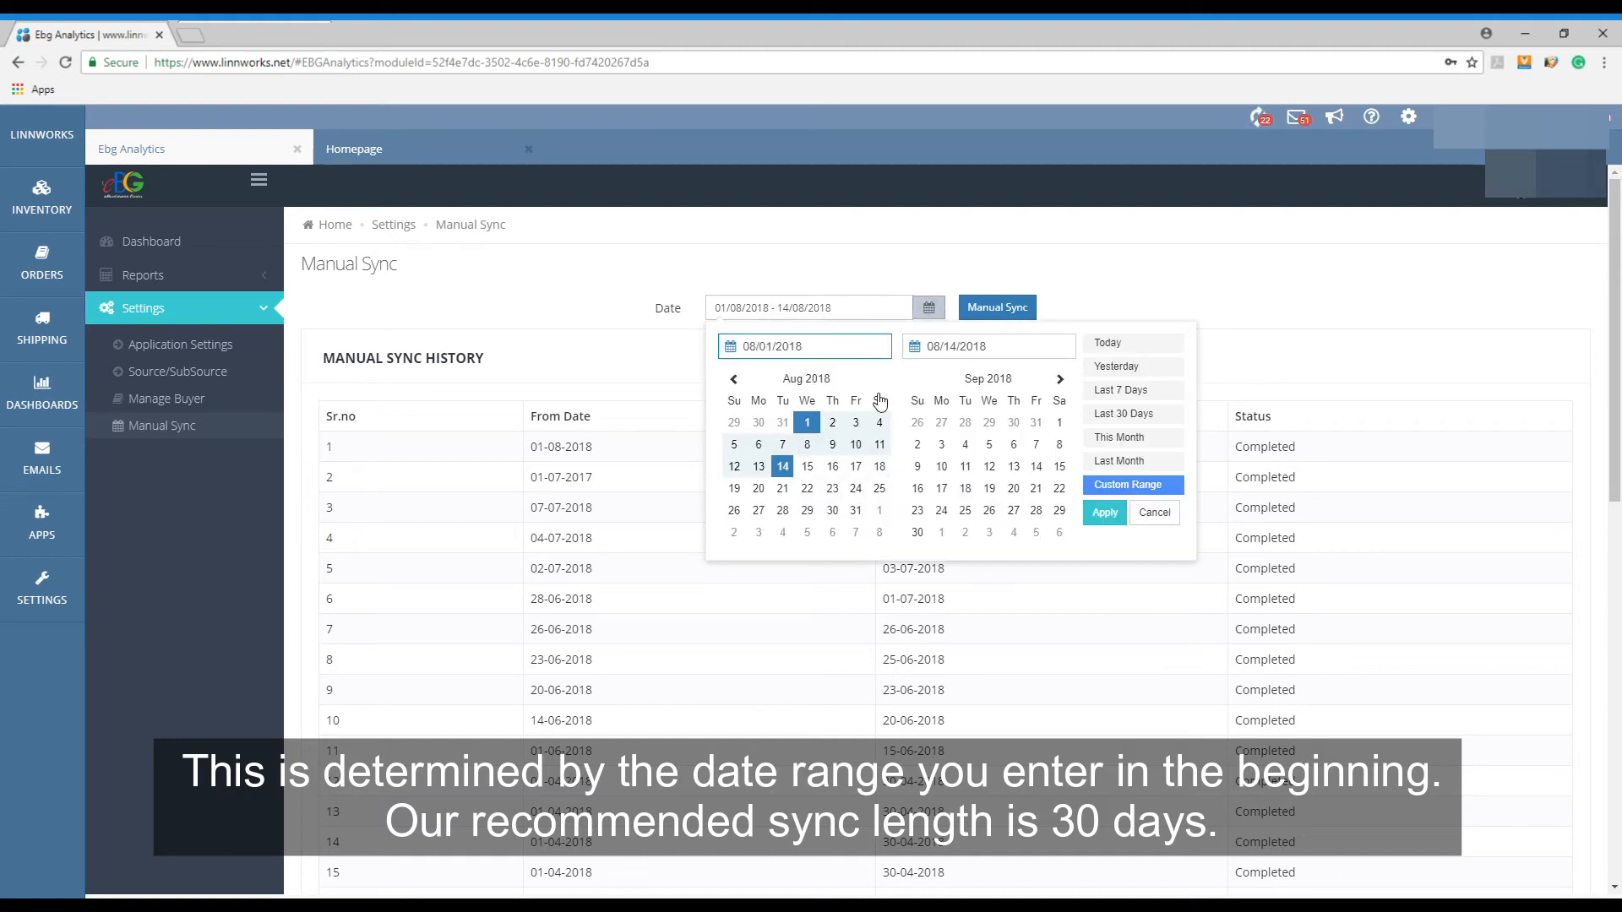
pyautogui.click(734, 380)
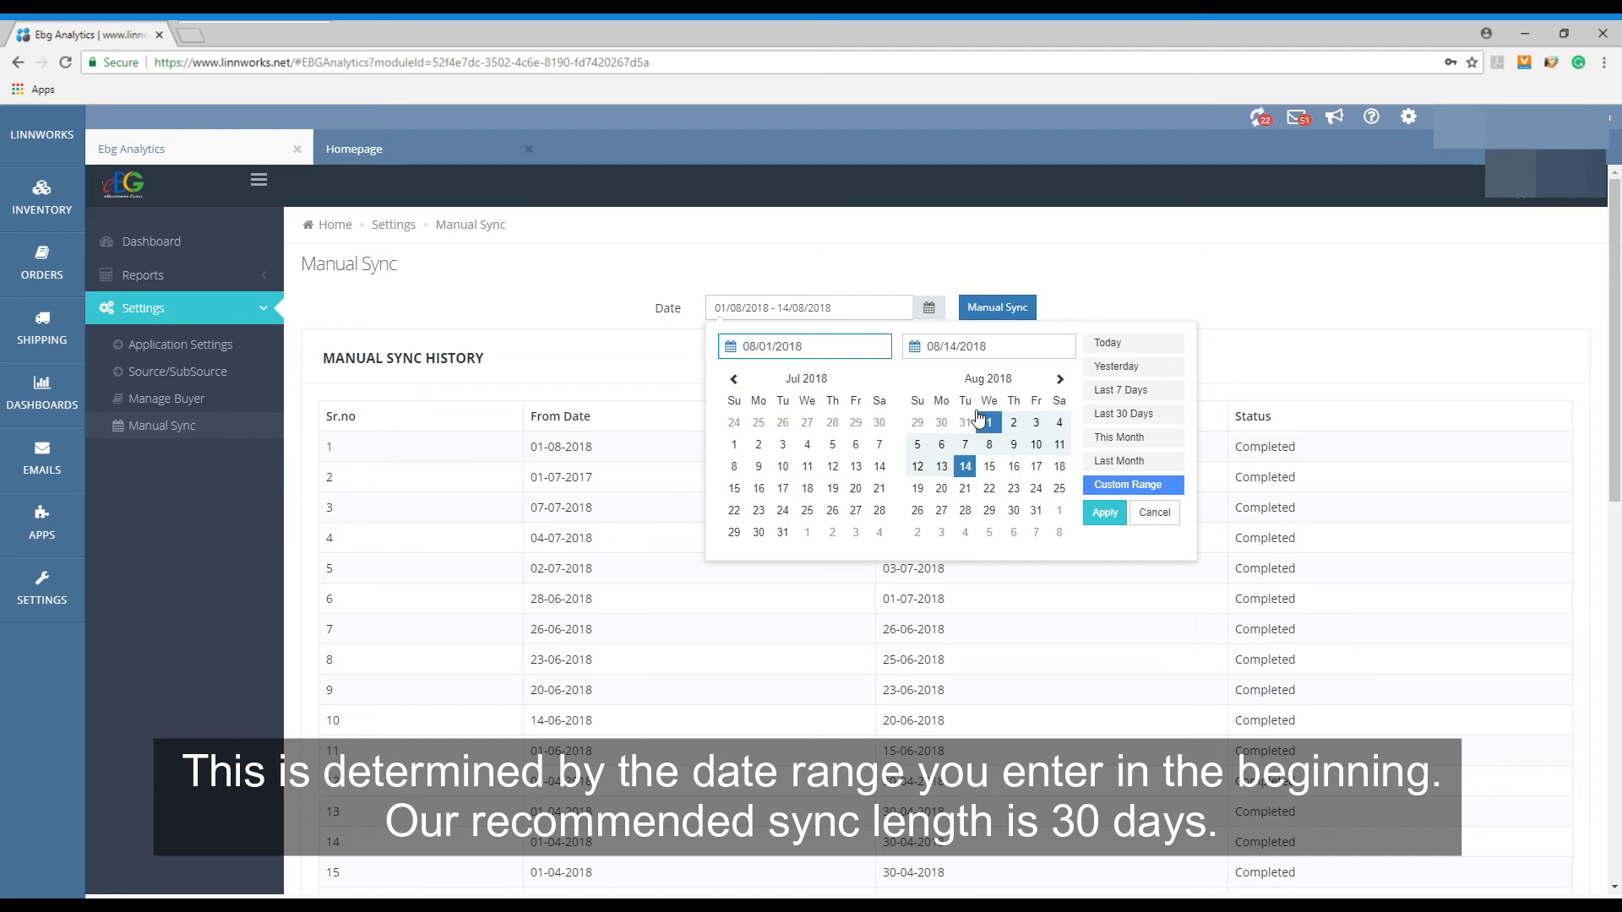
pyautogui.click(734, 445)
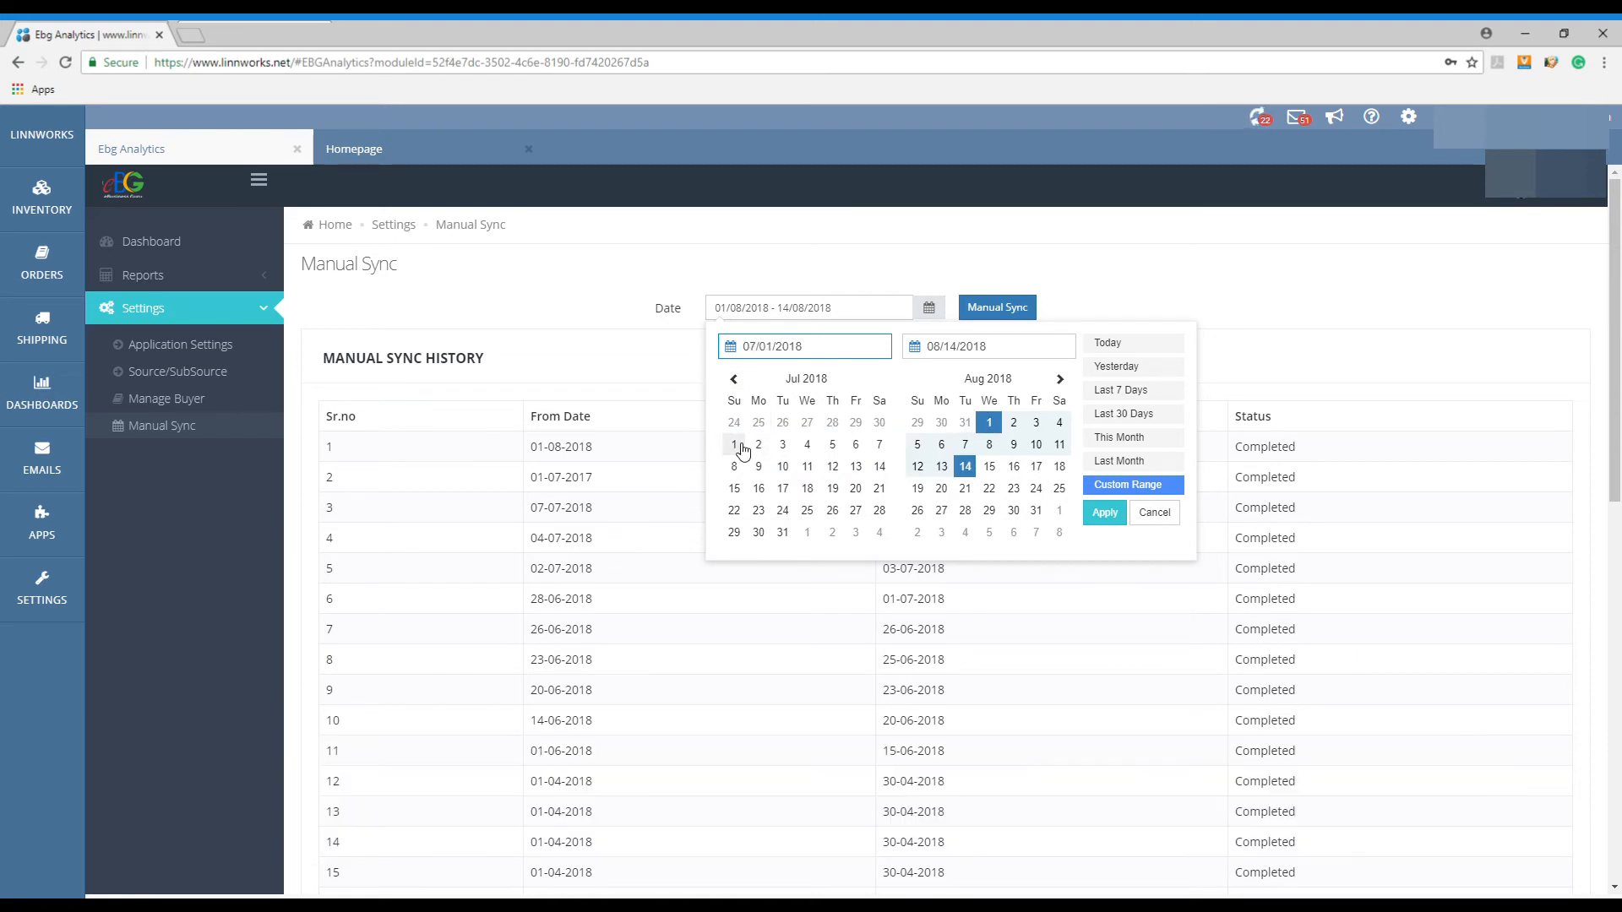
pyautogui.click(783, 532)
pyautogui.click(1105, 513)
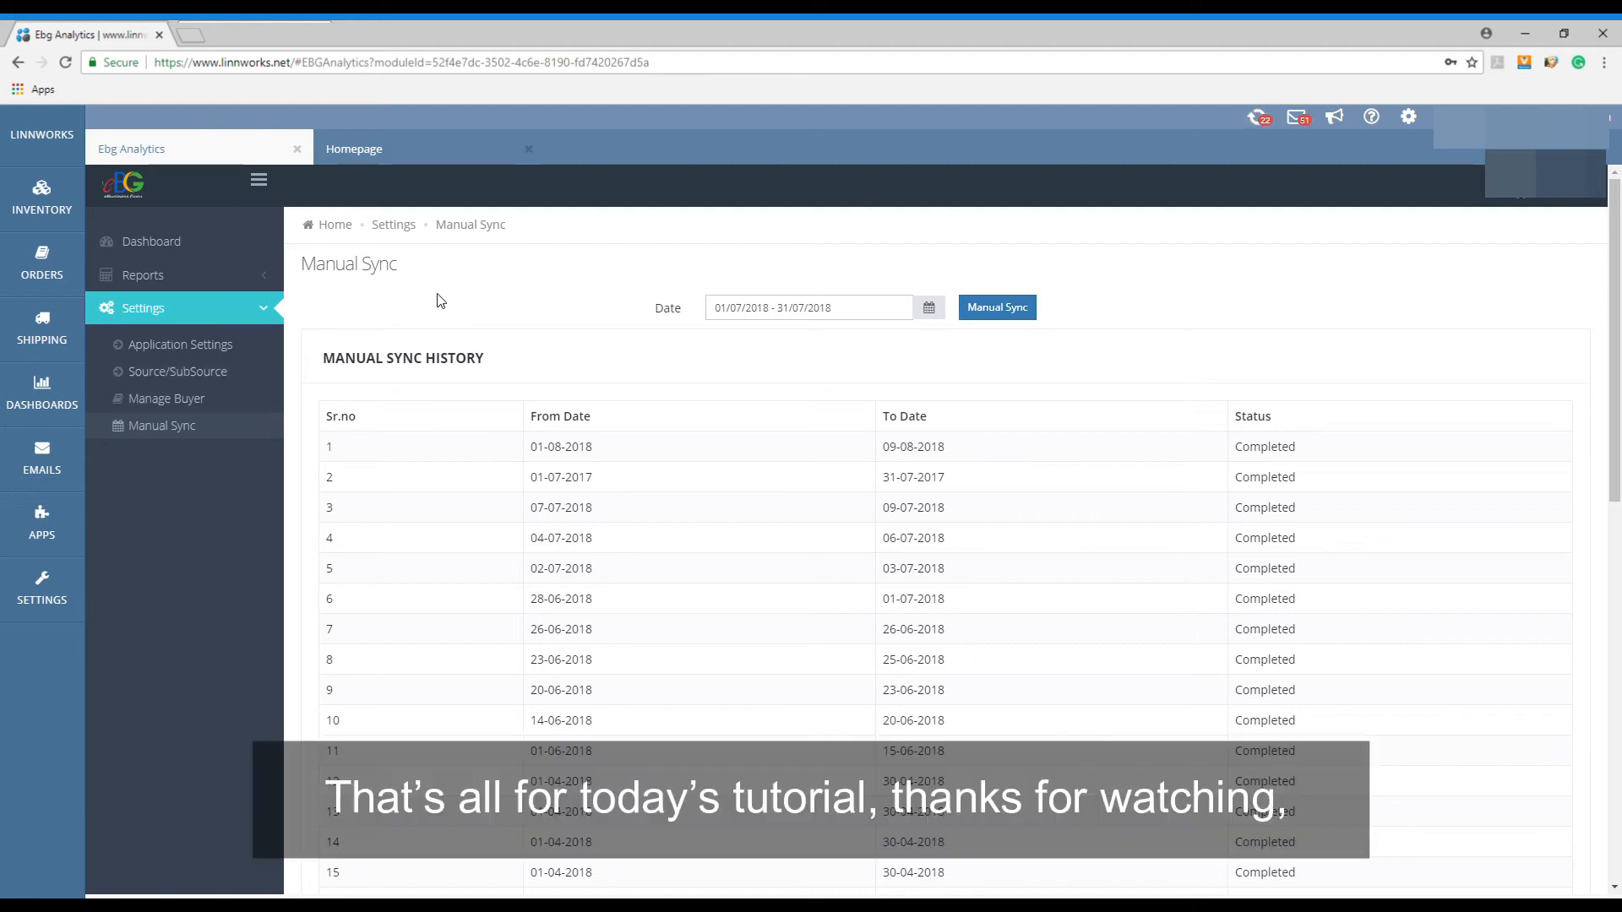
pyautogui.click(219, 246)
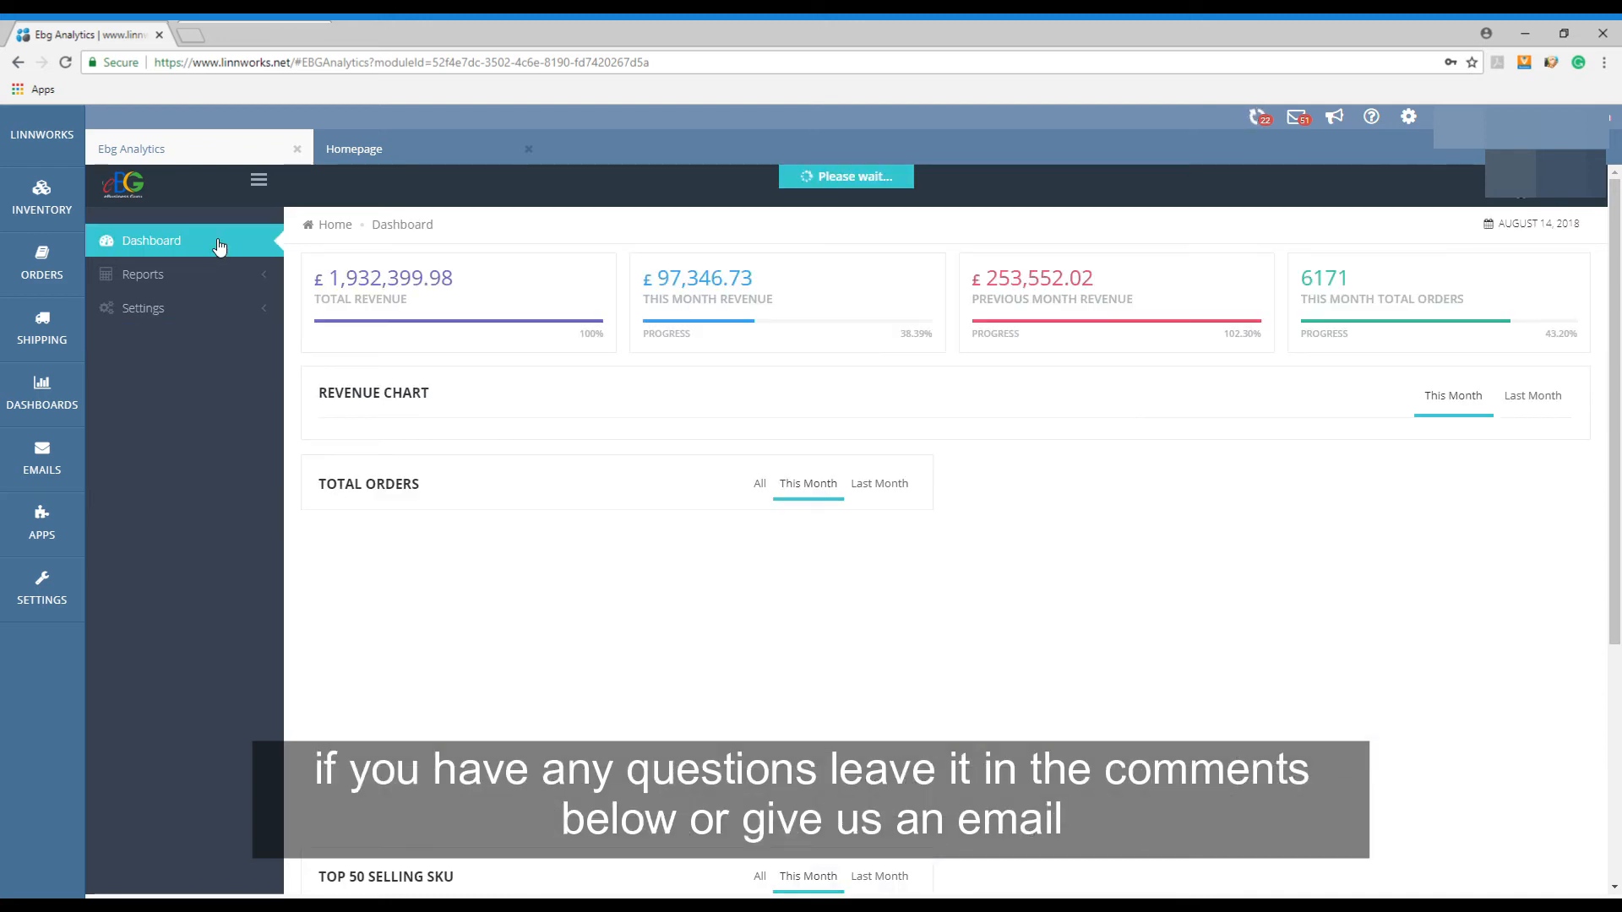